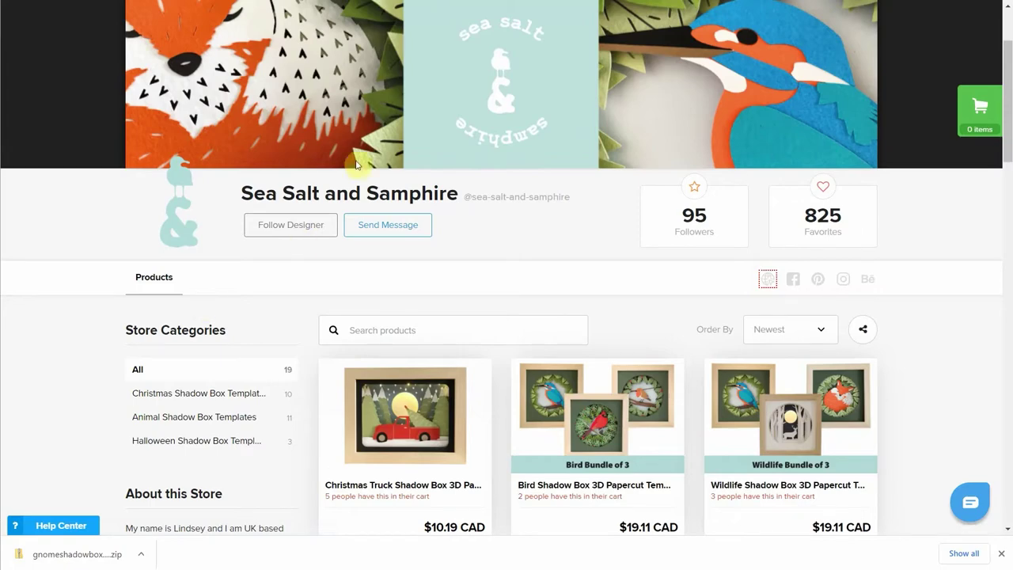
scroll(565, 199, up, 2)
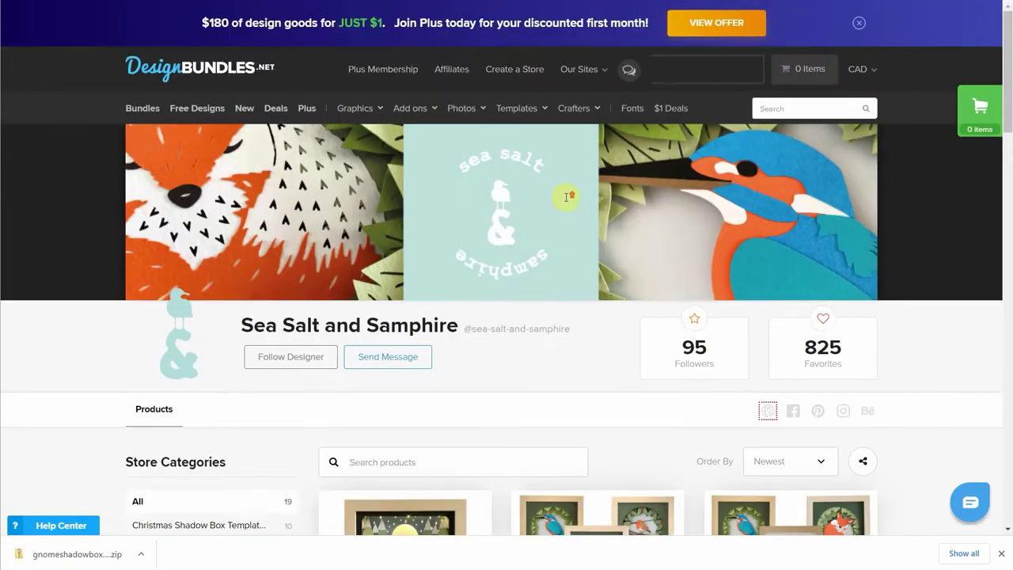
scroll(557, 193, down, 3)
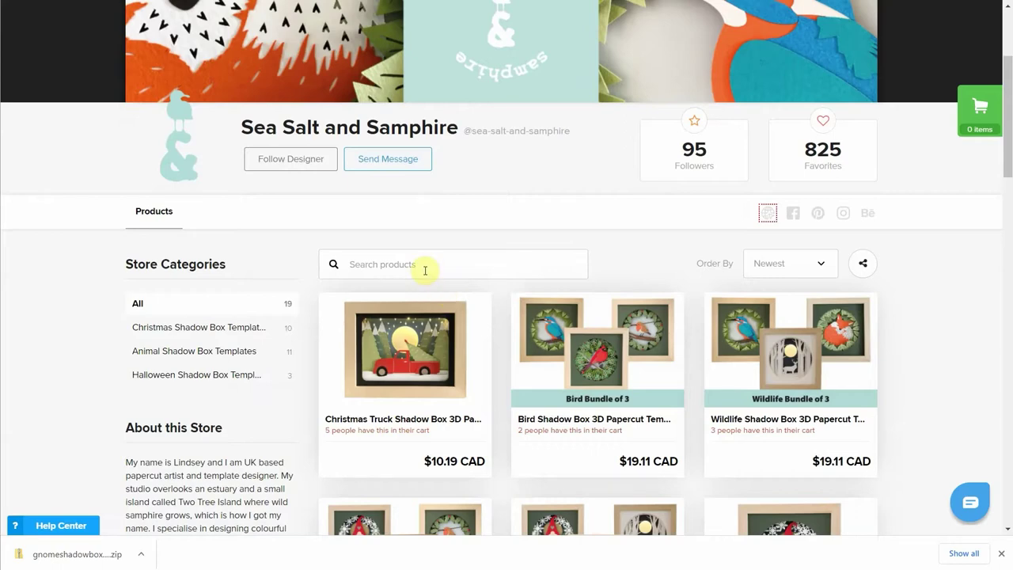
scroll(433, 240, down, 5)
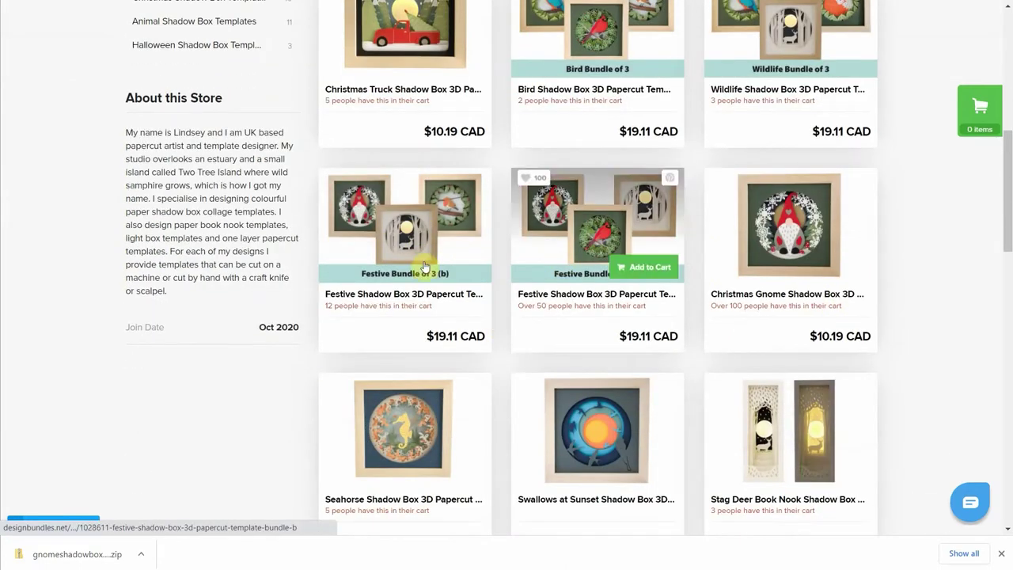
mouse_move(798, 240)
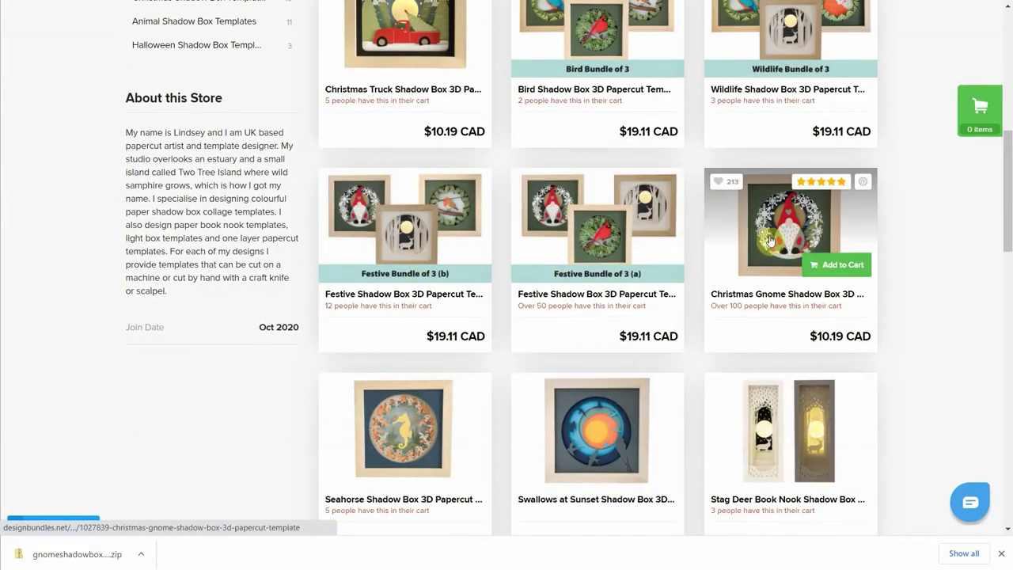
Open the Christmas Gnome Shadow Box product page and view its gallery close-ups, including the red-hat photo.
click(721, 258)
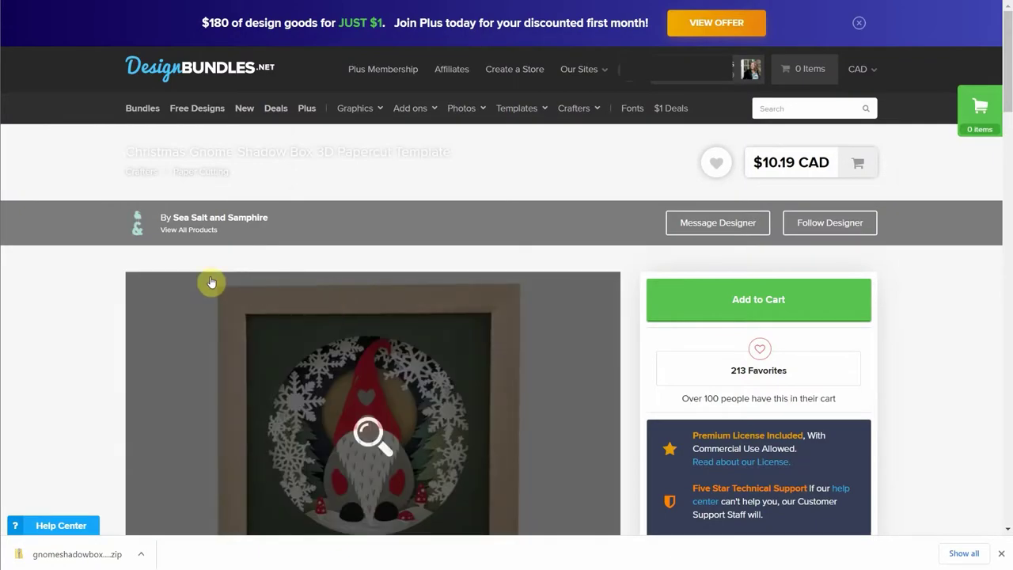
scroll(145, 262, down, 1)
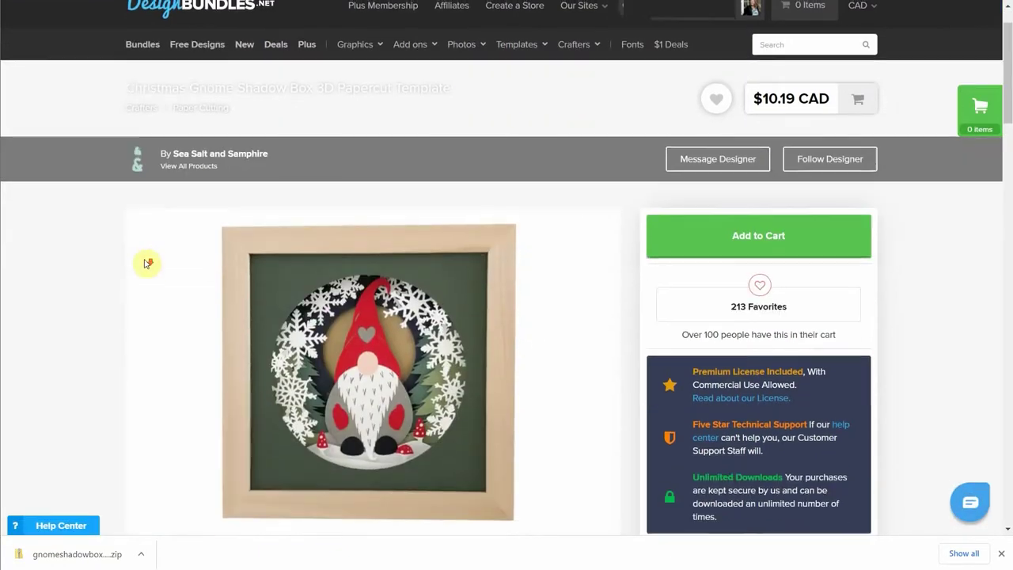
scroll(144, 262, down, 3)
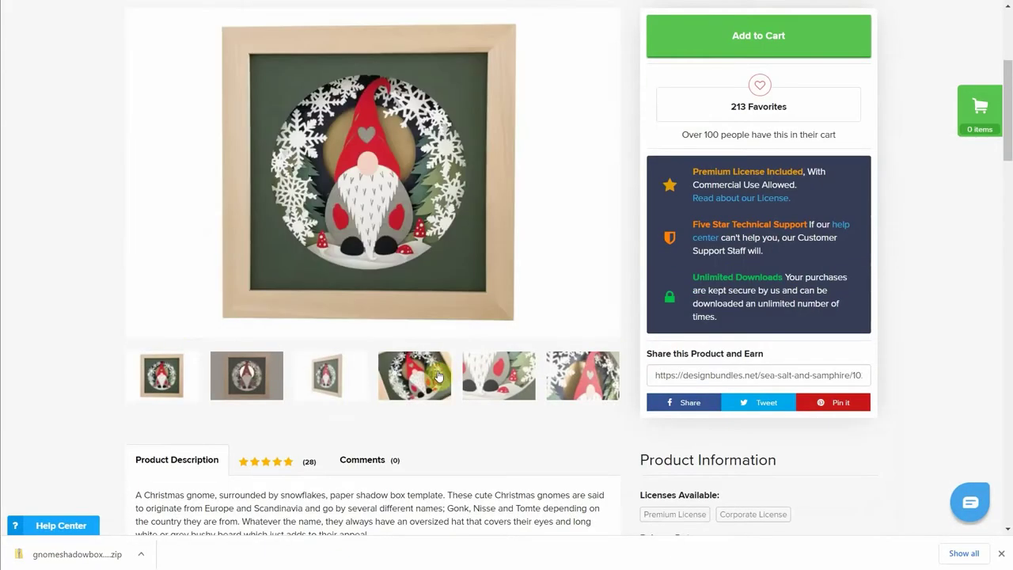
click(439, 375)
click(511, 379)
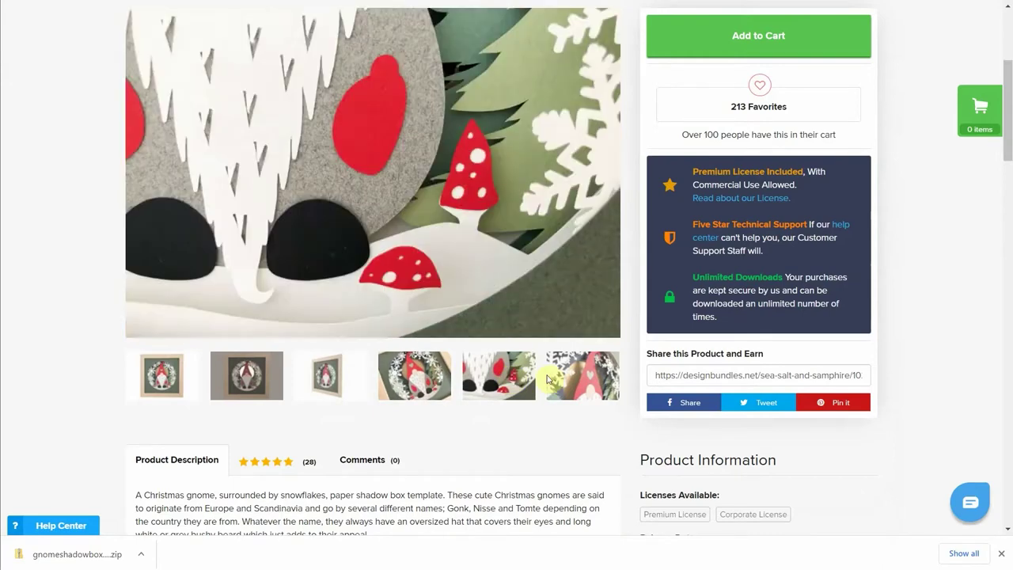
click(599, 382)
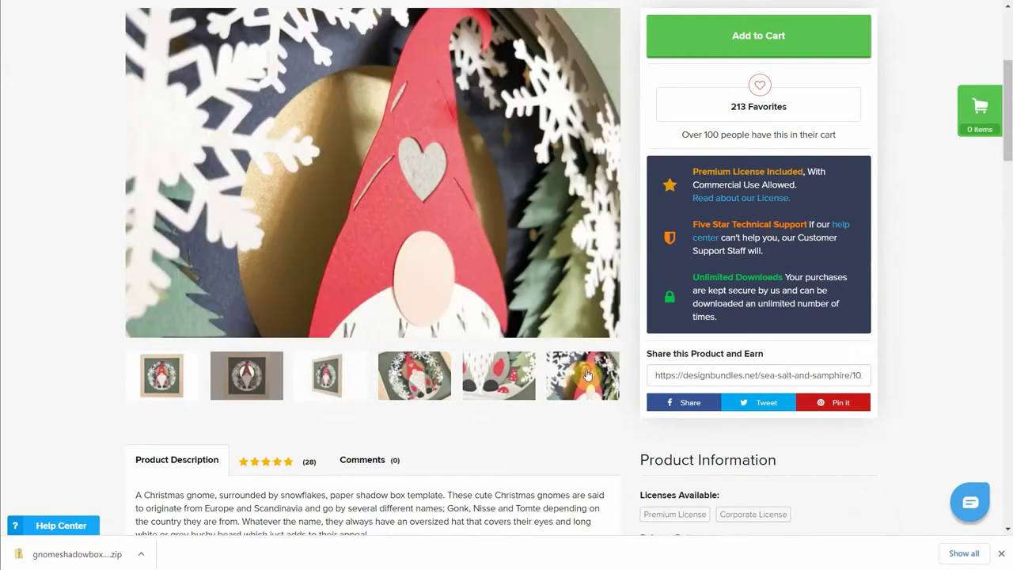
click(161, 375)
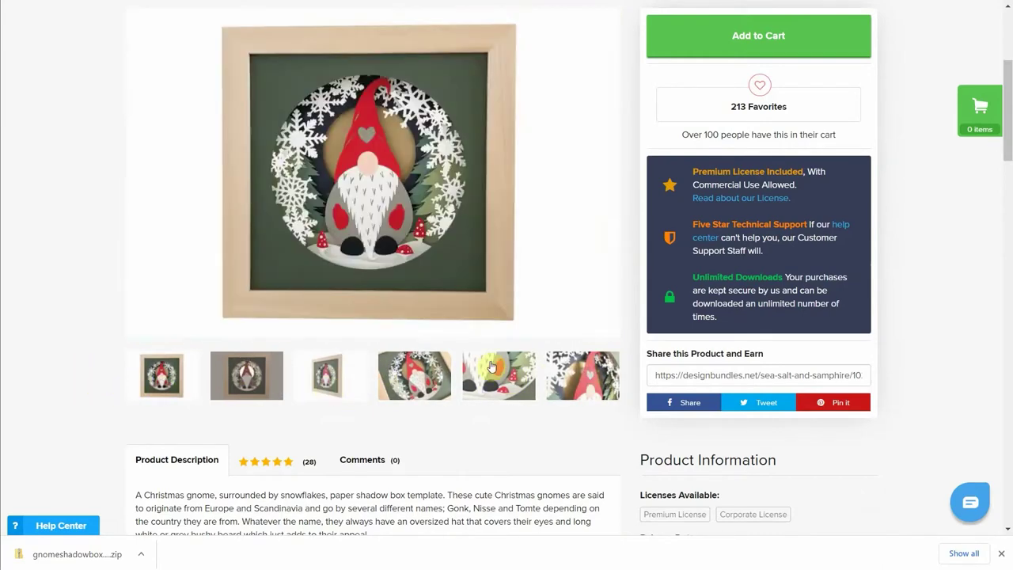
scroll(444, 394, up, 4)
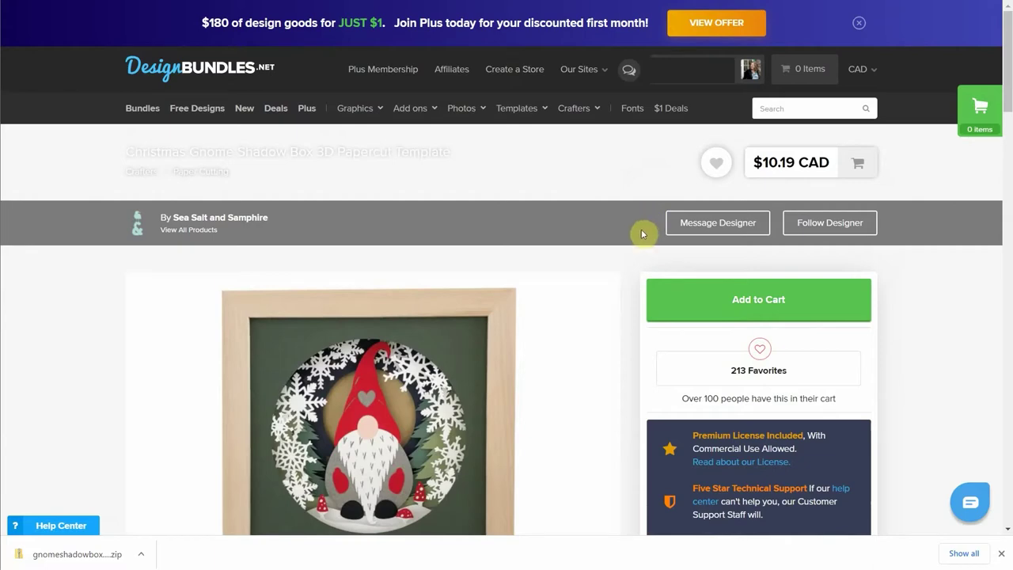
Go to the Design Bundles purchases list and scroll down to the gnome template.
mouse_move(748, 69)
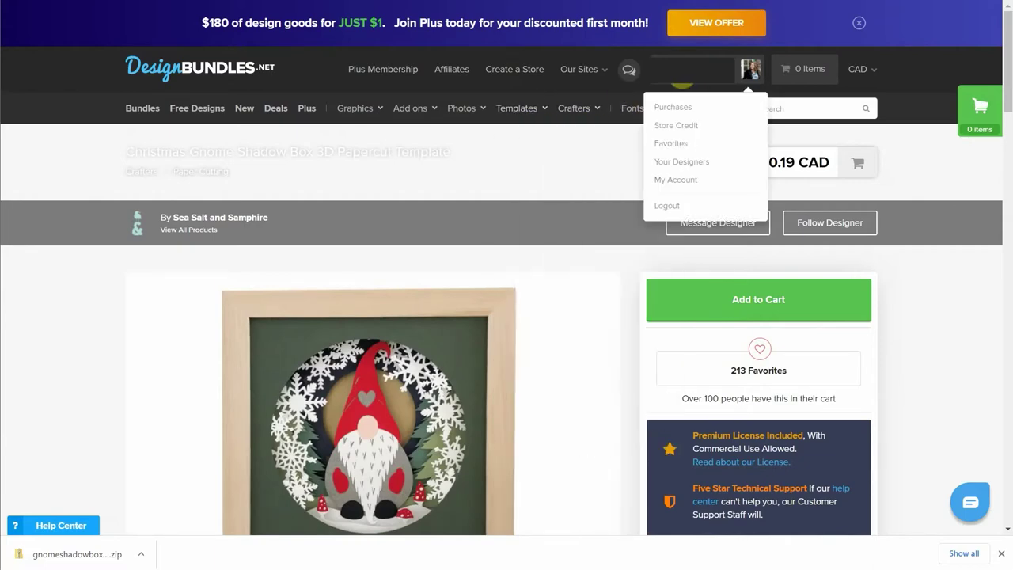
click(664, 113)
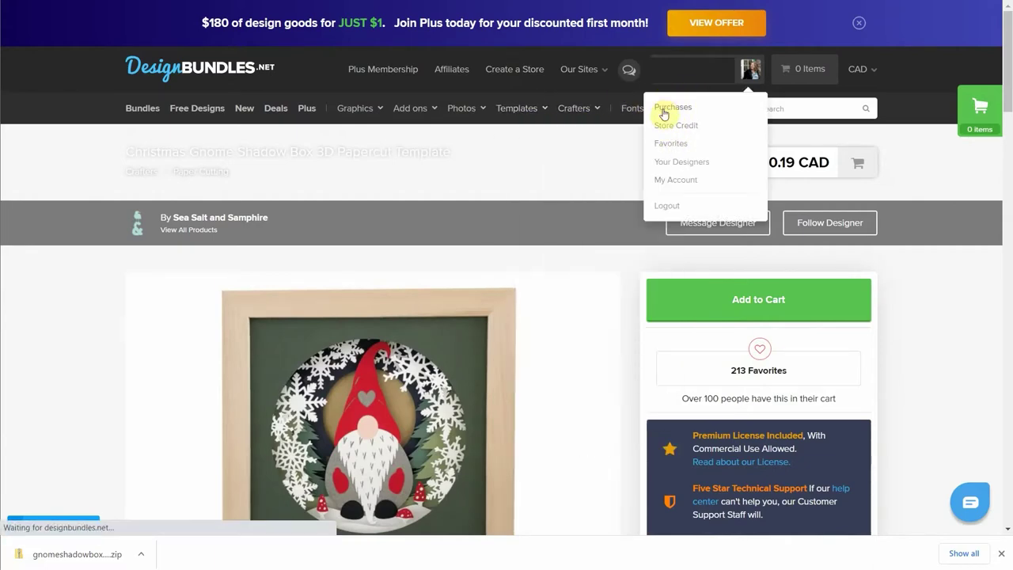
scroll(368, 316, down, 3)
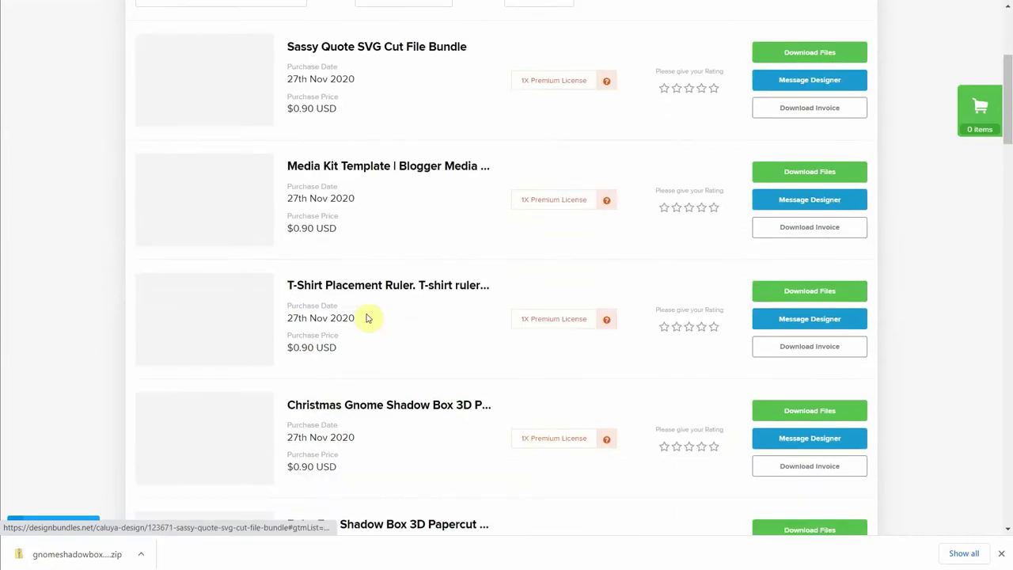
scroll(403, 330, down, 2)
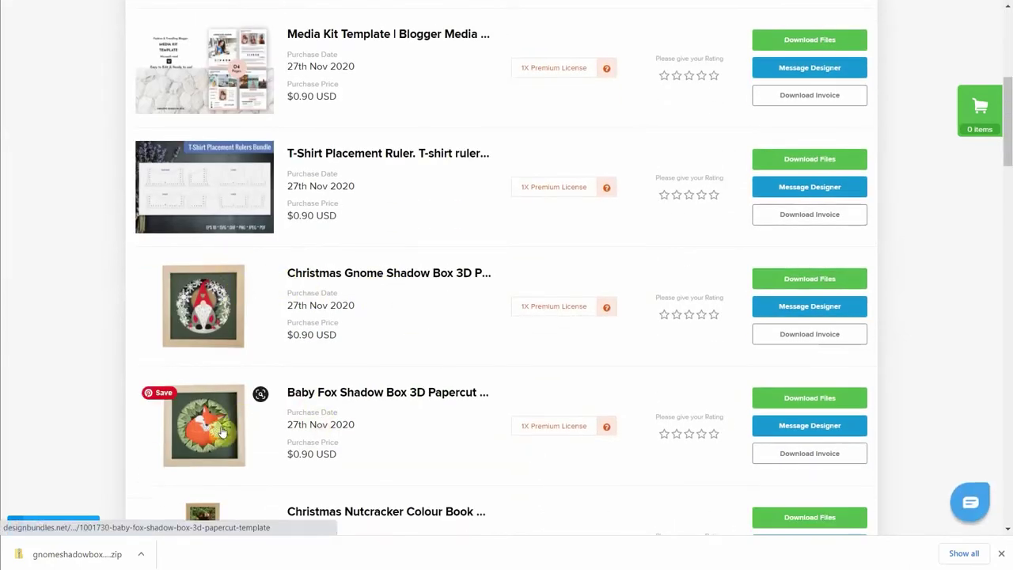
scroll(450, 409, down, 1)
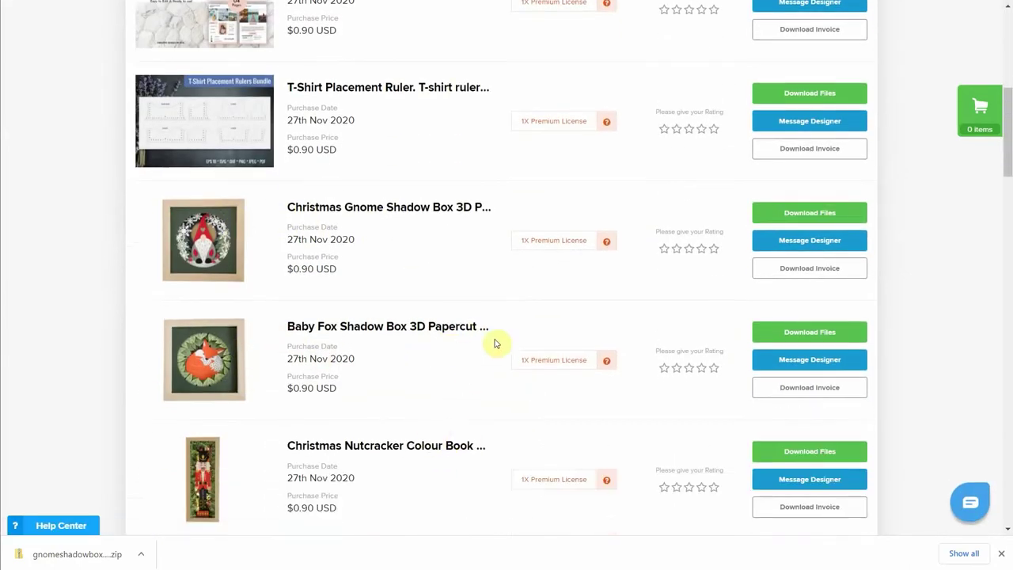
Download gnomeshadowbox.zip from the gnome purchase and show it in the Downloads folder.
click(804, 213)
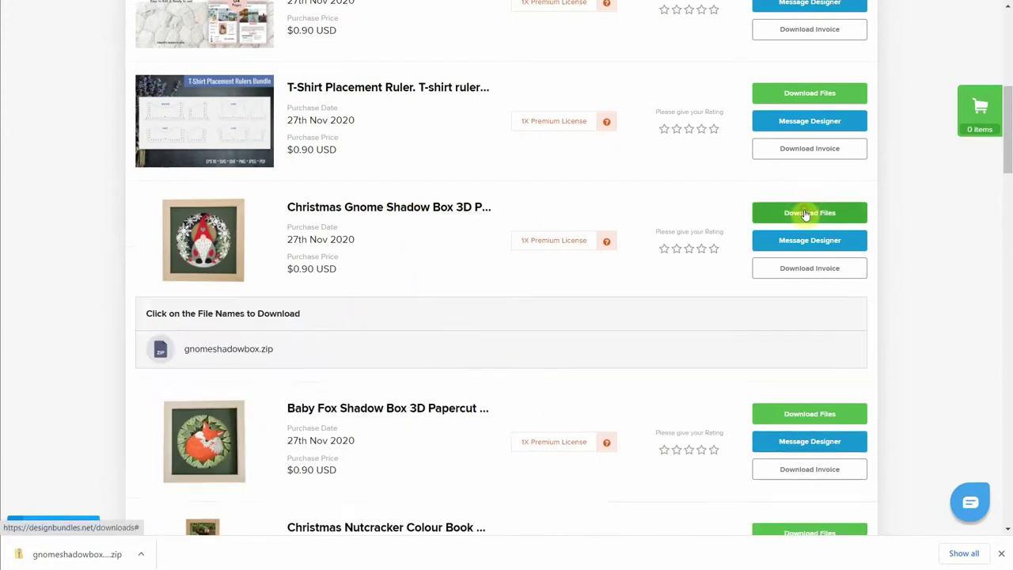
click(224, 353)
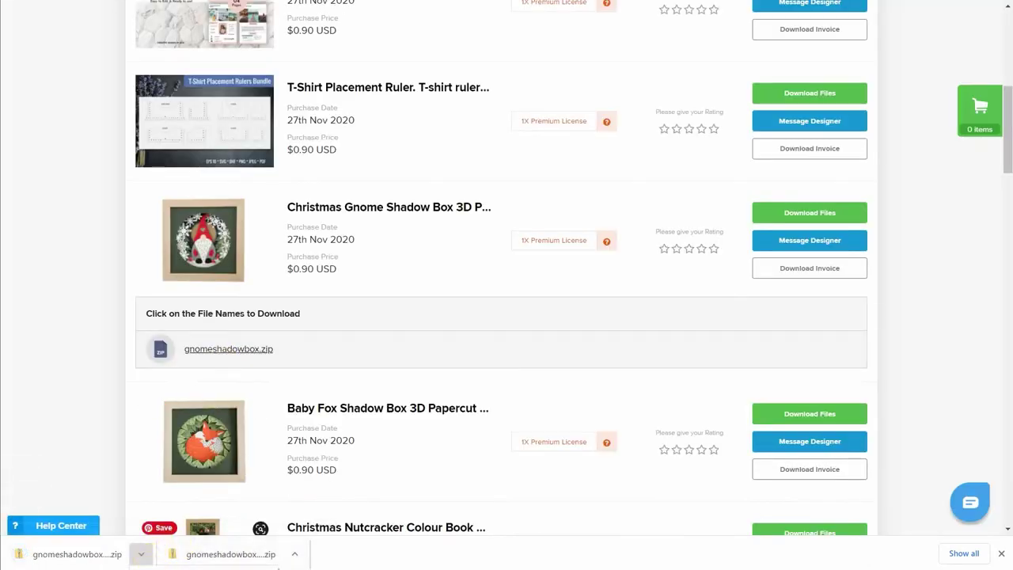
click(140, 554)
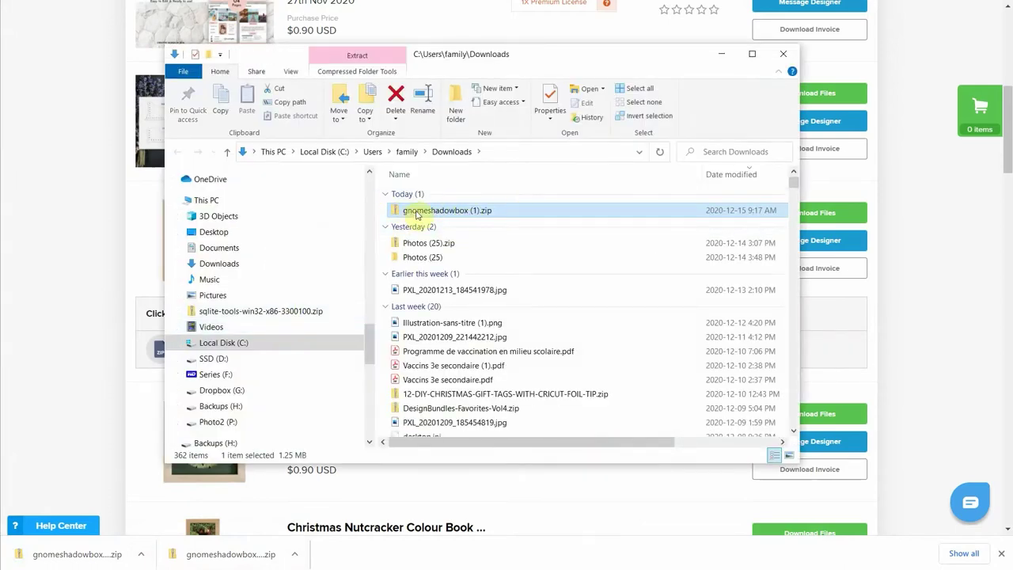
Extract gnomeshadowbox (1).zip into a folder in Downloads.
right_click(416, 215)
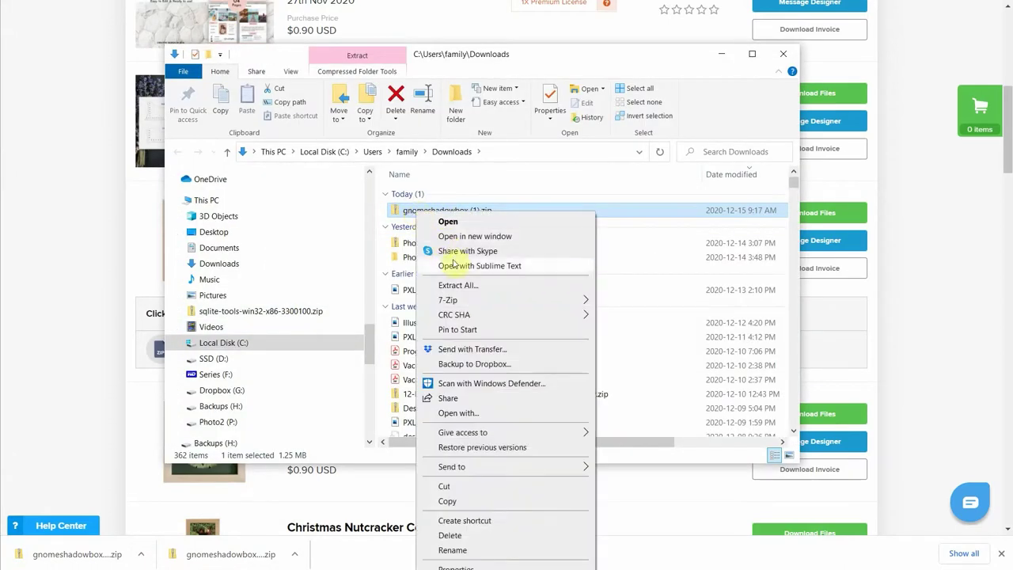
click(456, 285)
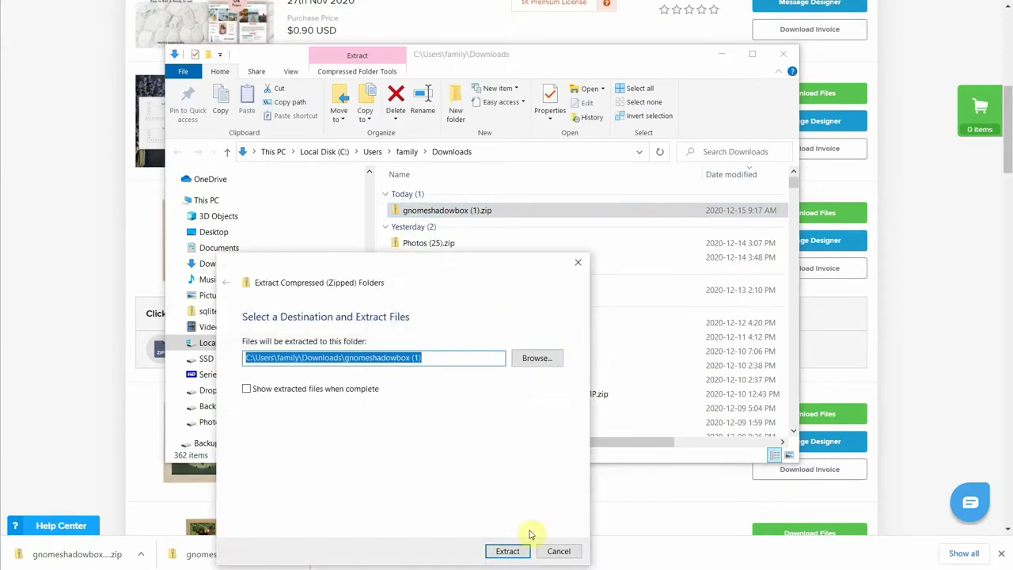
click(510, 552)
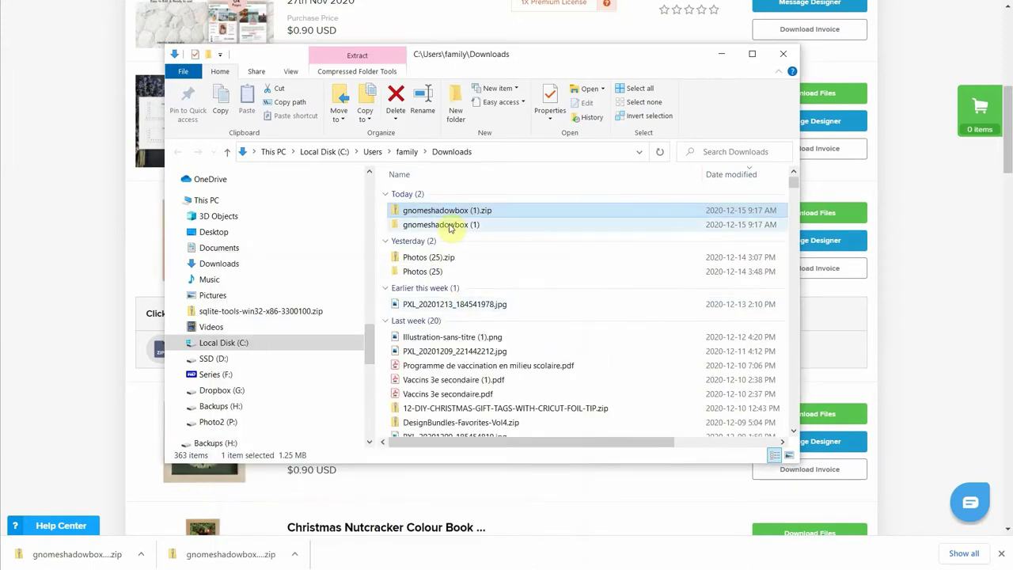
Open the gnomeshadowbox (1) folder and then its inner gnomeshadowbox folder.
click(419, 226)
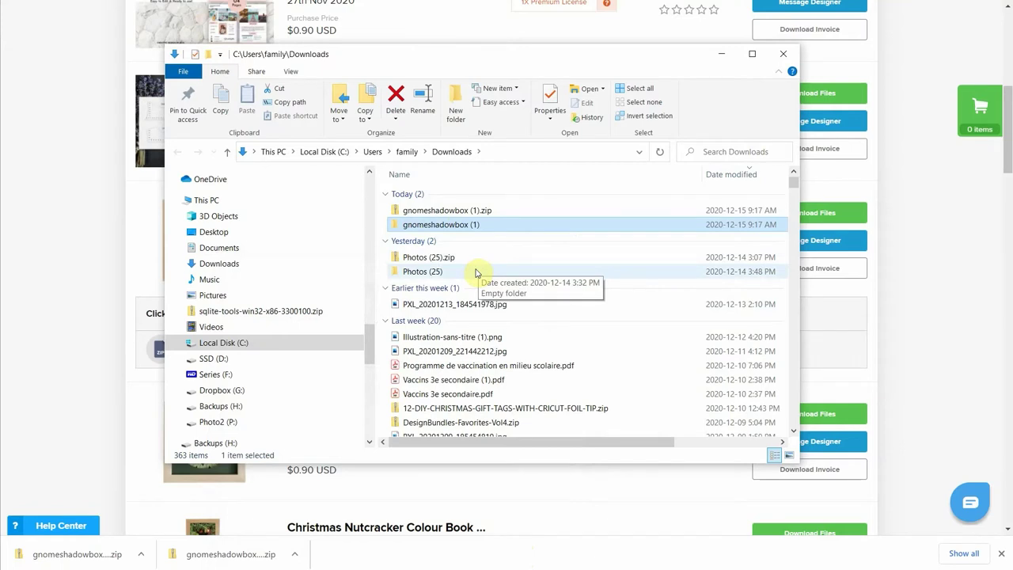
double_click(445, 227)
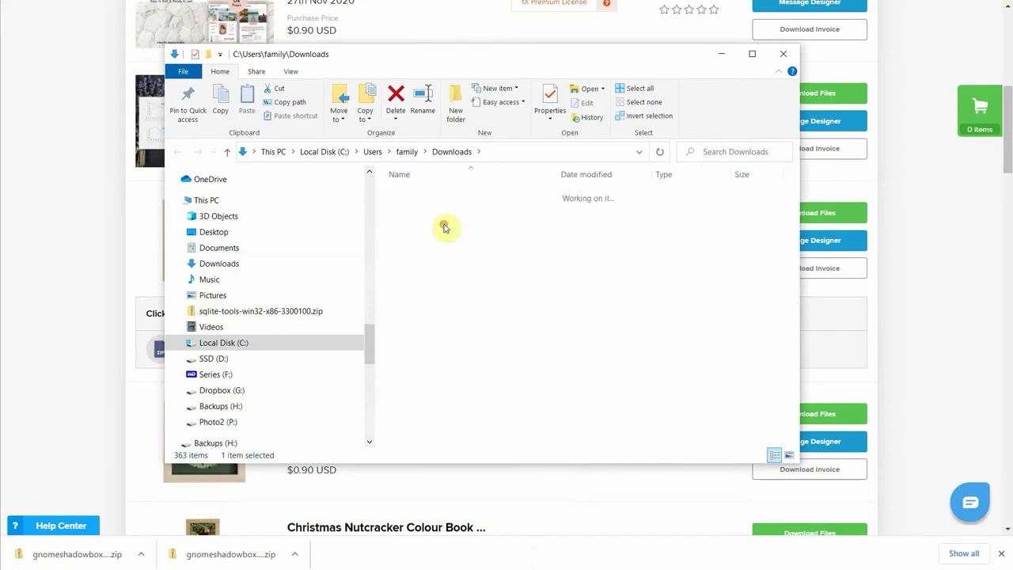
double_click(441, 210)
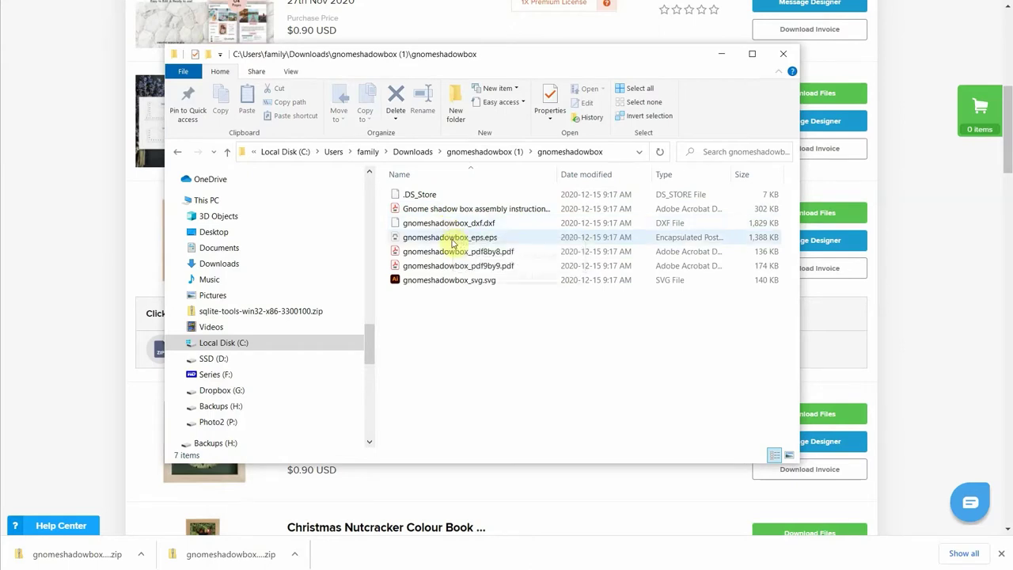
Select the SVG file, then the 8by8 and 9by9 PDF template files.
click(448, 288)
click(464, 255)
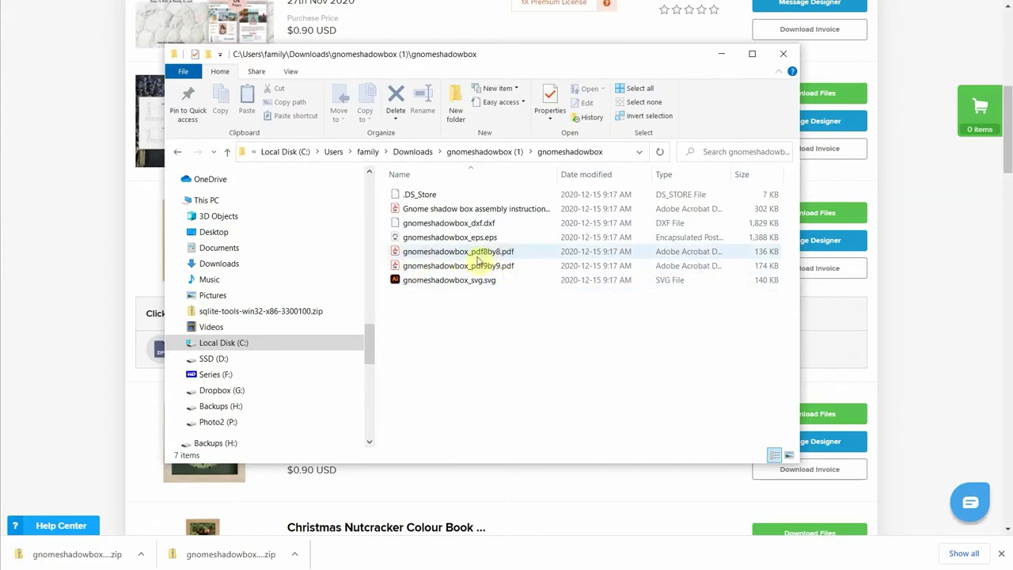
click(506, 267)
click(488, 251)
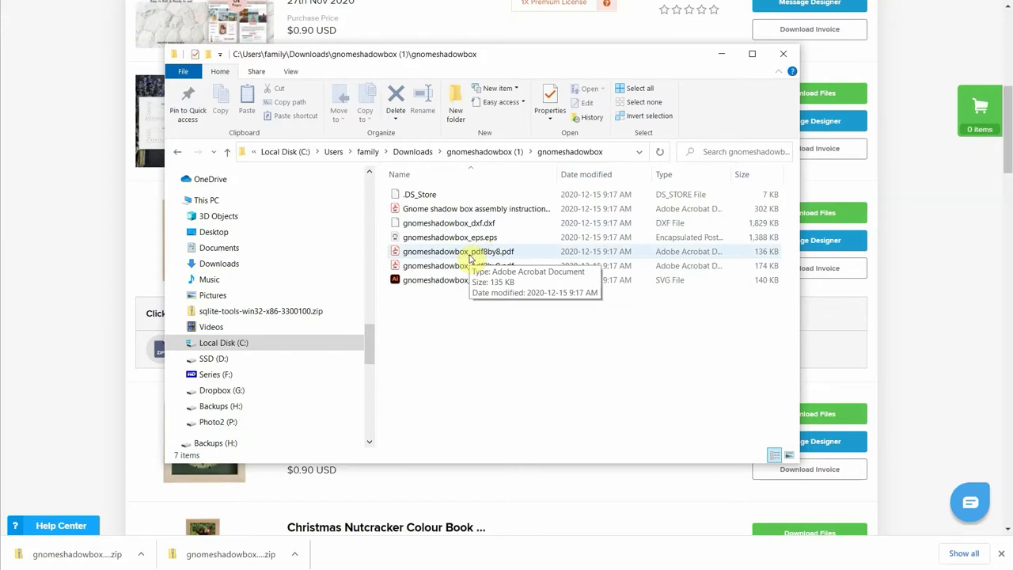
Open gnomeshadowbox_pdf9by9.pdf and read the hand-cutting notes.
click(465, 267)
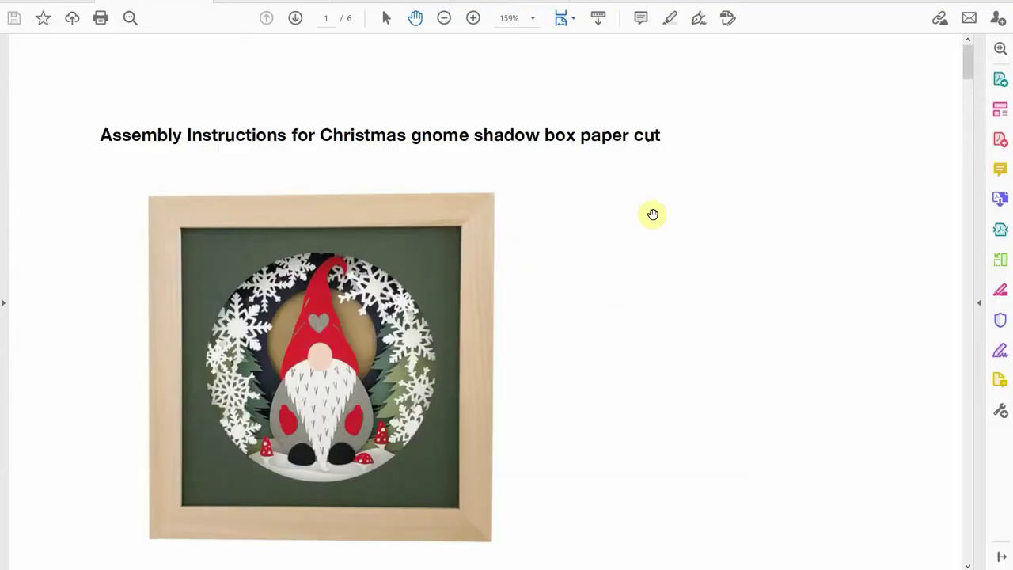
scroll(652, 214, down, 5)
scroll(653, 214, down, 20)
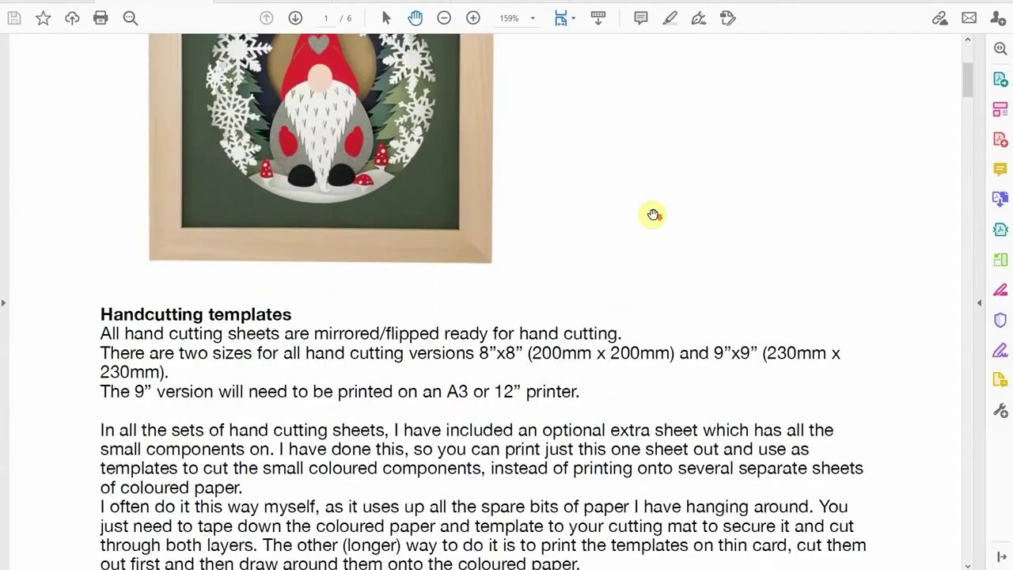
scroll(652, 215, down, 15)
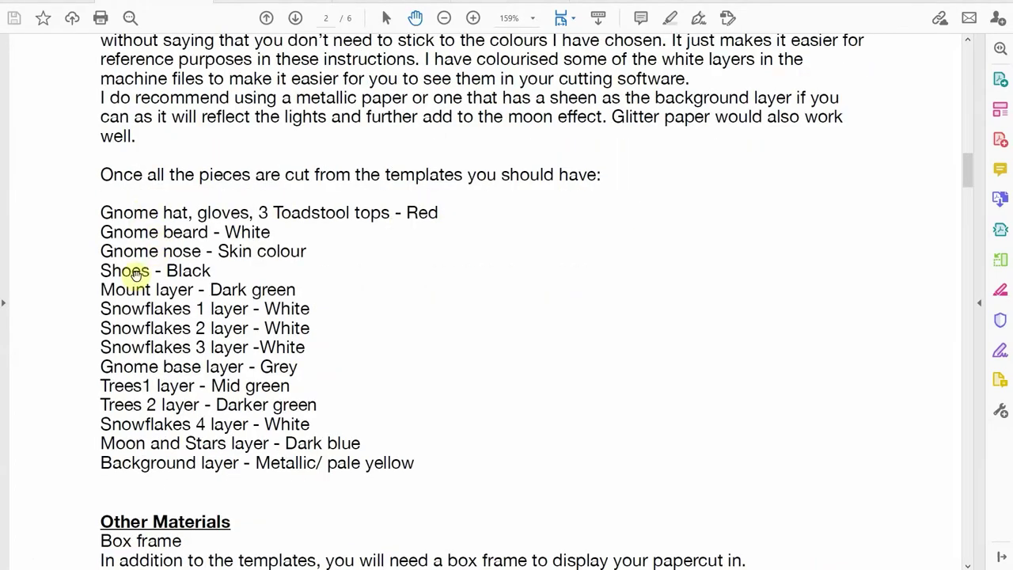
scroll(434, 413, down, 20)
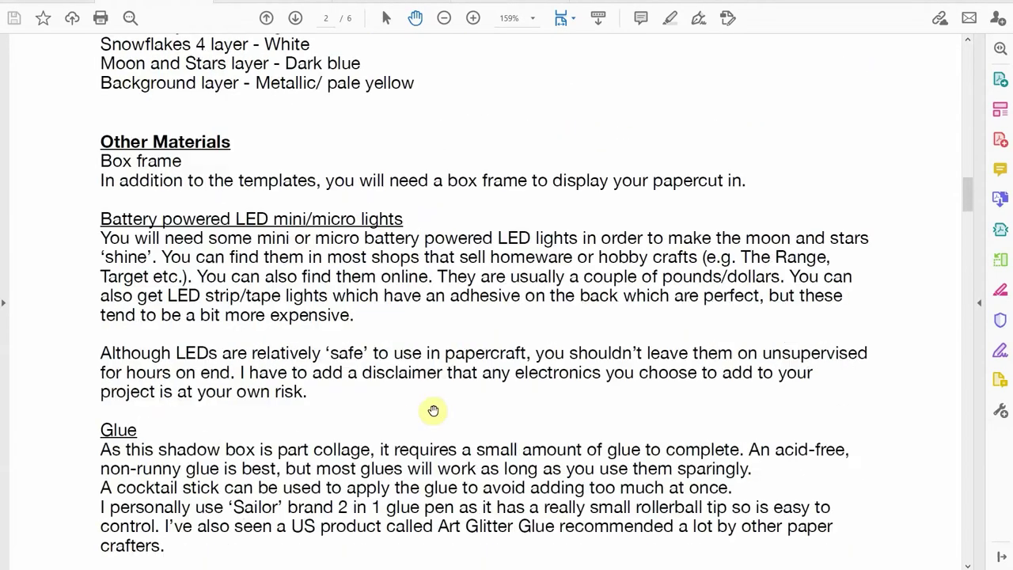
scroll(431, 409, down, 10)
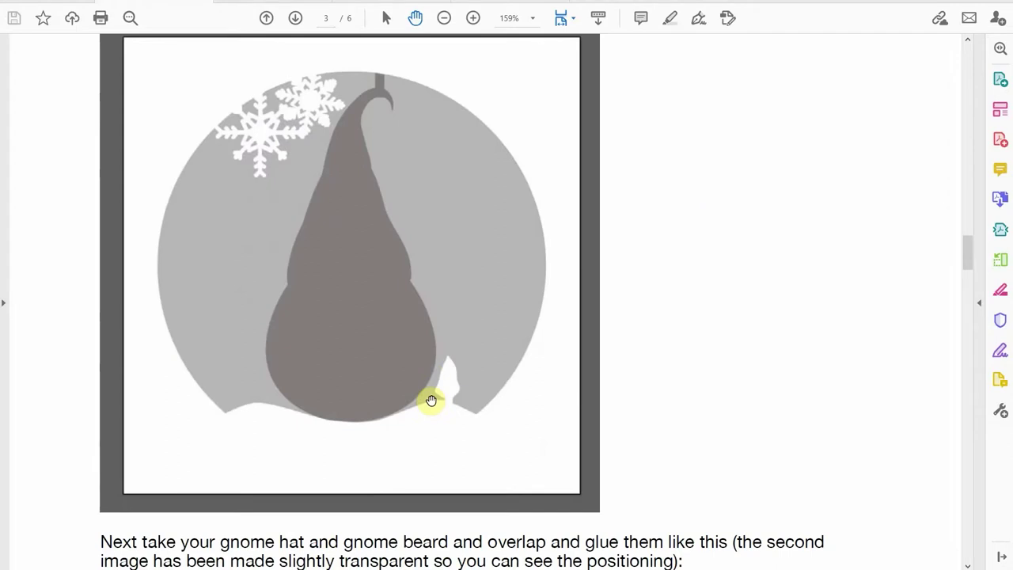
scroll(432, 400, up, 3)
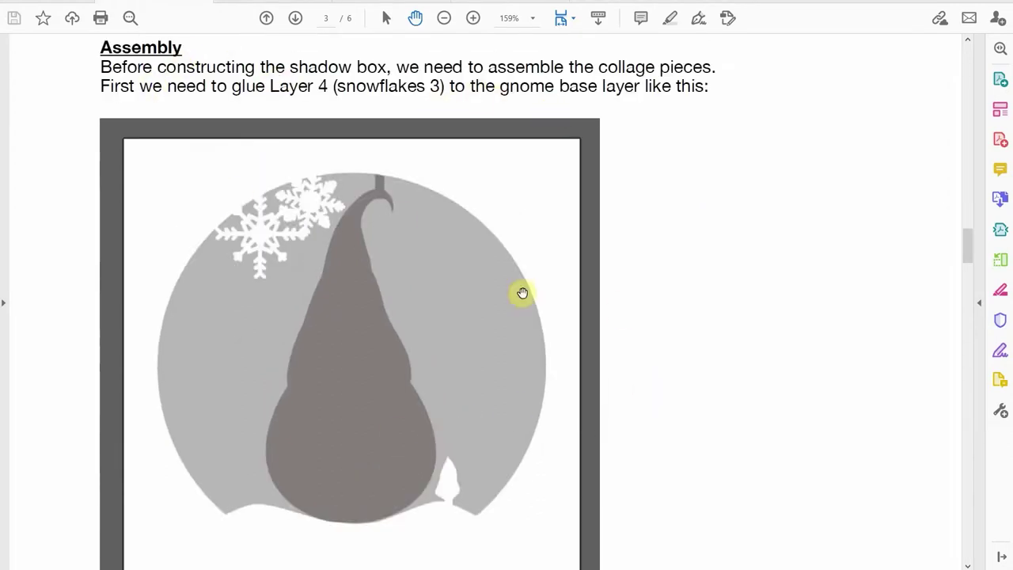
Scroll through the assembly instructions down to the layer order list on page 6.
scroll(447, 409, down, 10)
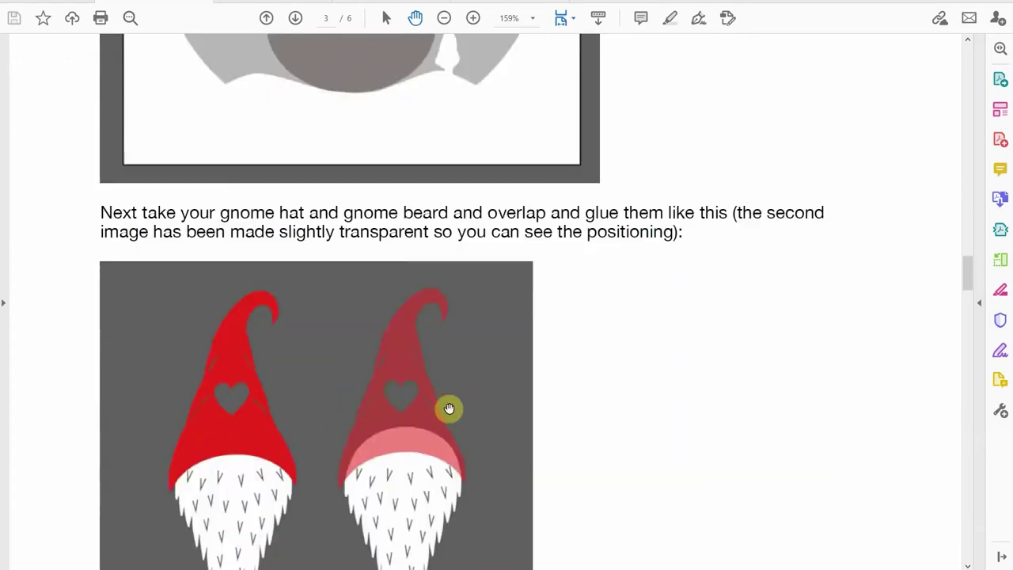
scroll(235, 380, down, 3)
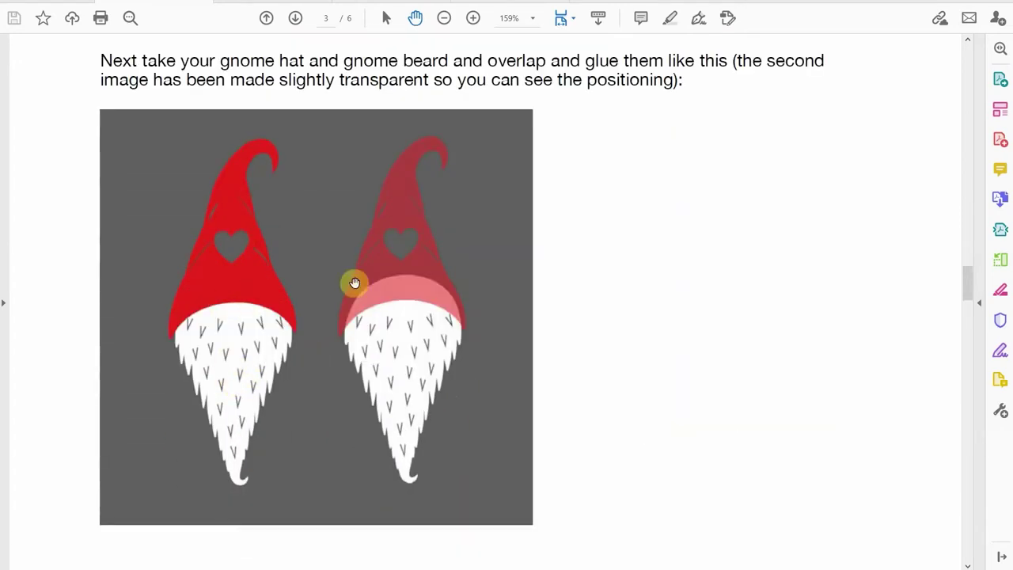
scroll(356, 289, down, 20)
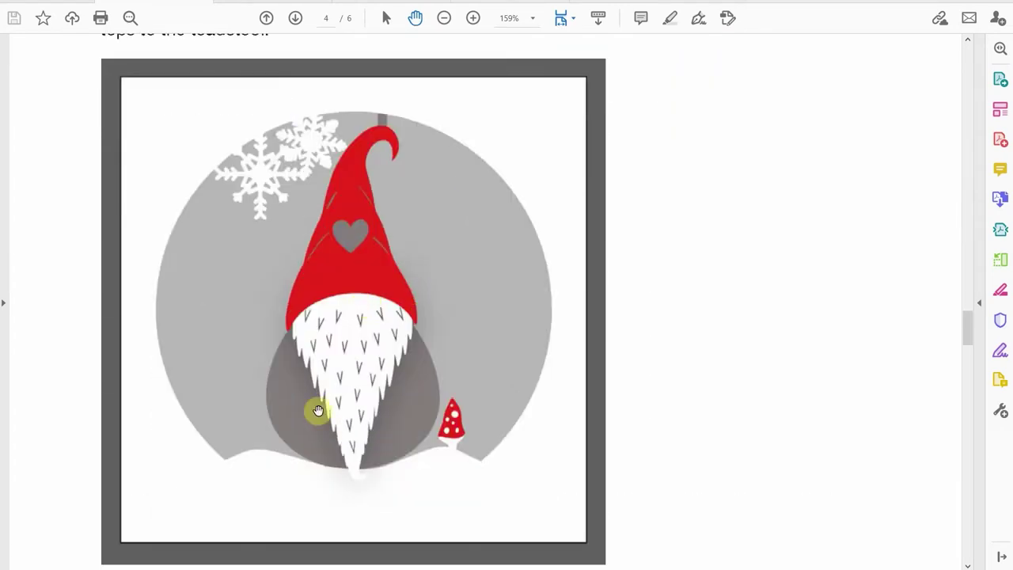
scroll(574, 432, down, 11)
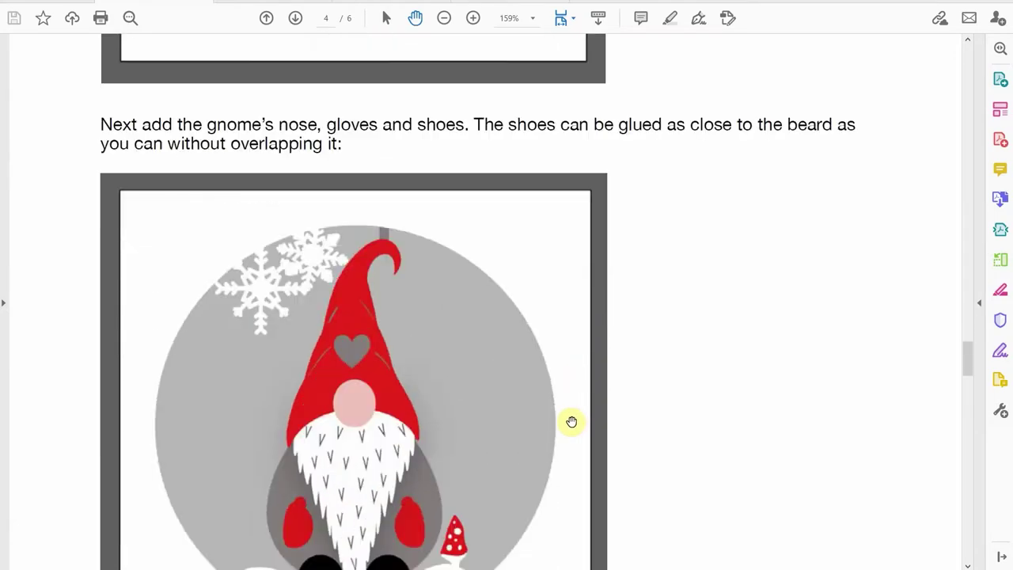
scroll(572, 421, down, 16)
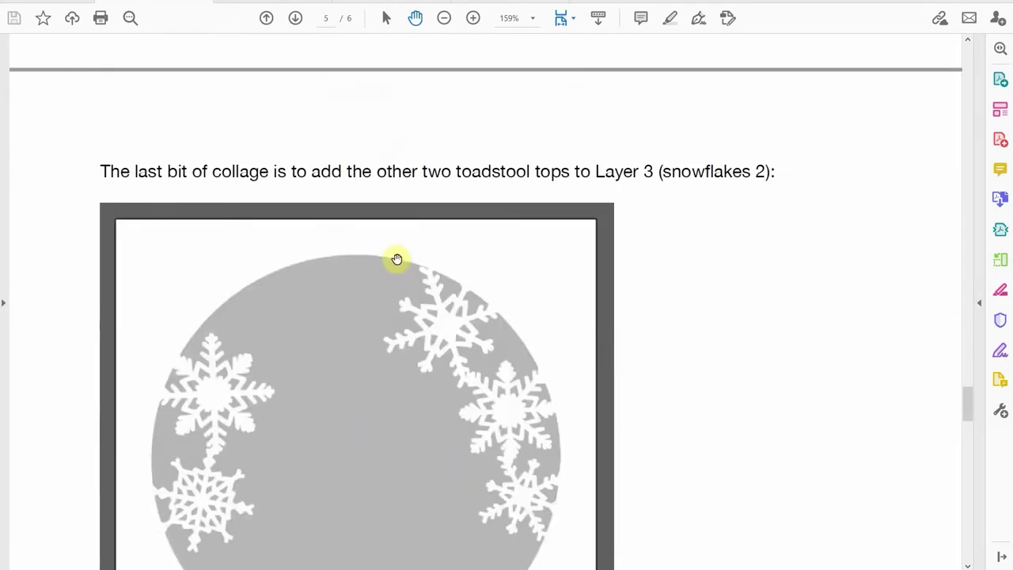
scroll(396, 259, down, 4)
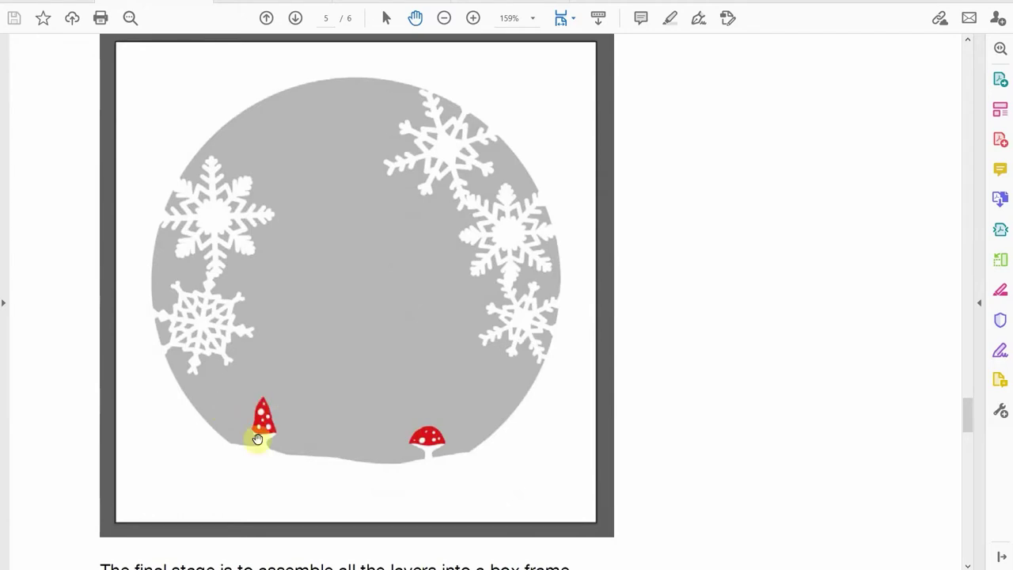
scroll(543, 348, down, 20)
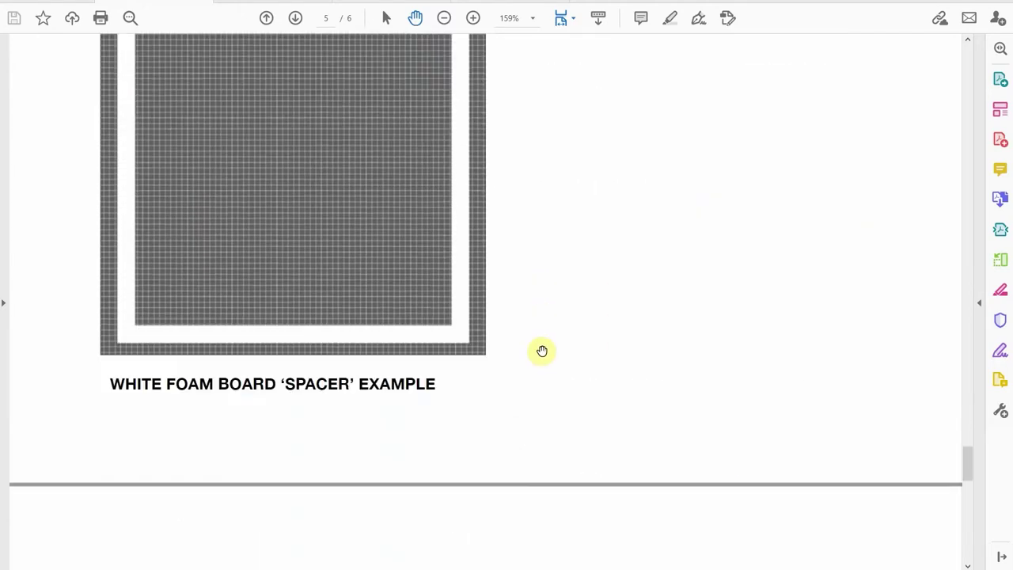
scroll(543, 349, down, 10)
scroll(538, 349, up, 5)
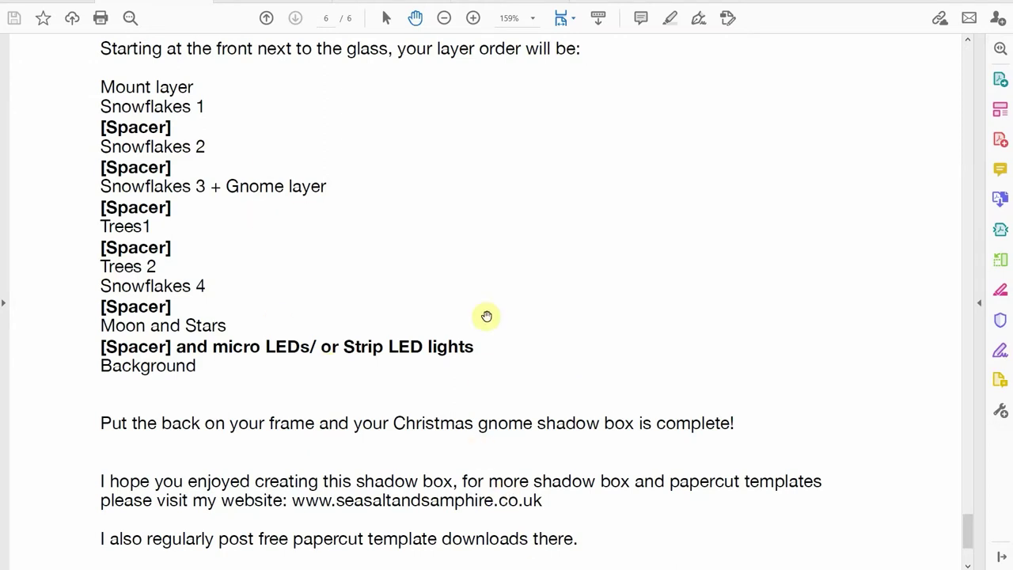
scroll(367, 106, down, 1)
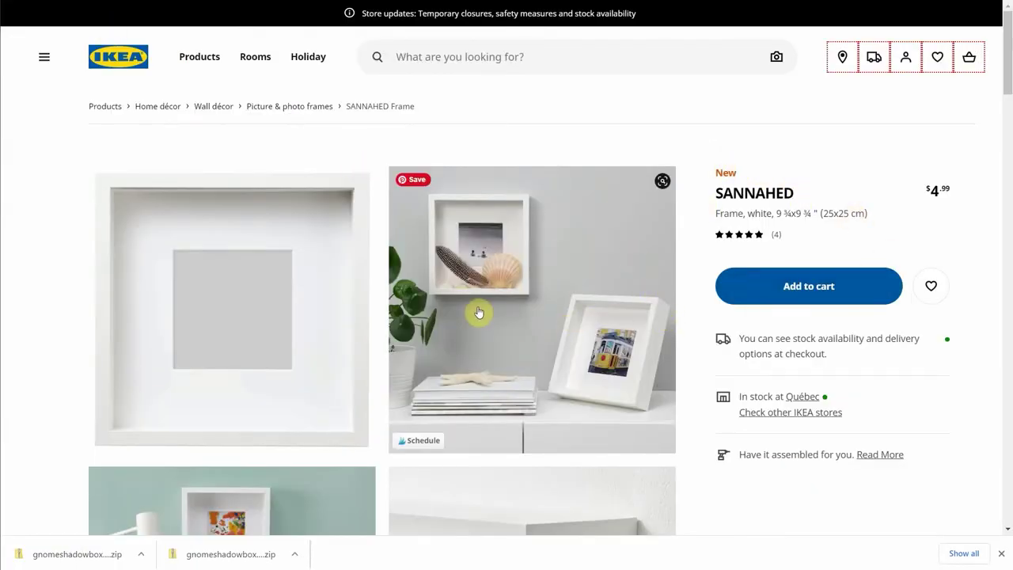
scroll(545, 346, down, 1)
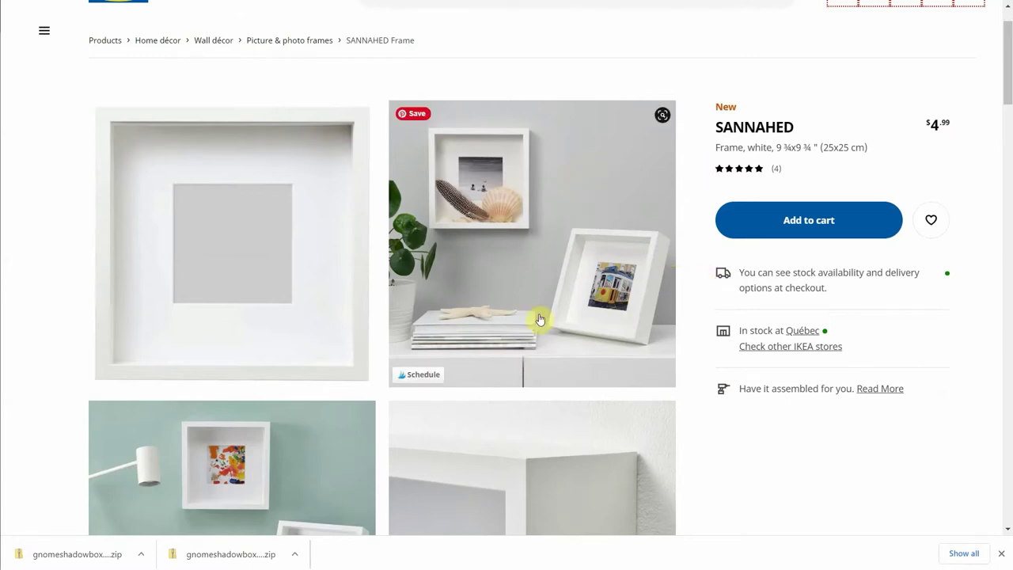
scroll(539, 319, down, 3)
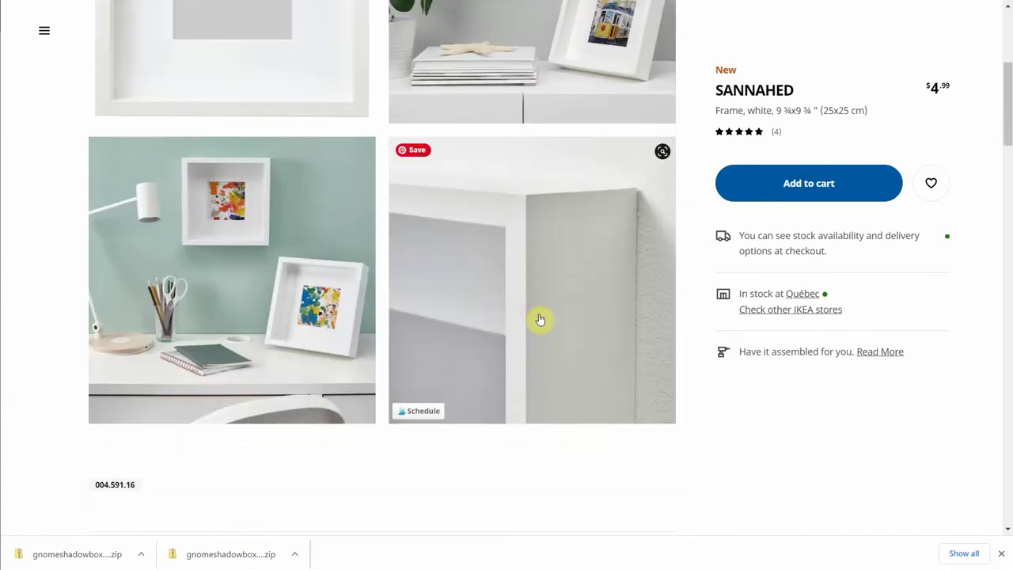
scroll(540, 319, down, 1)
scroll(540, 313, up, 5)
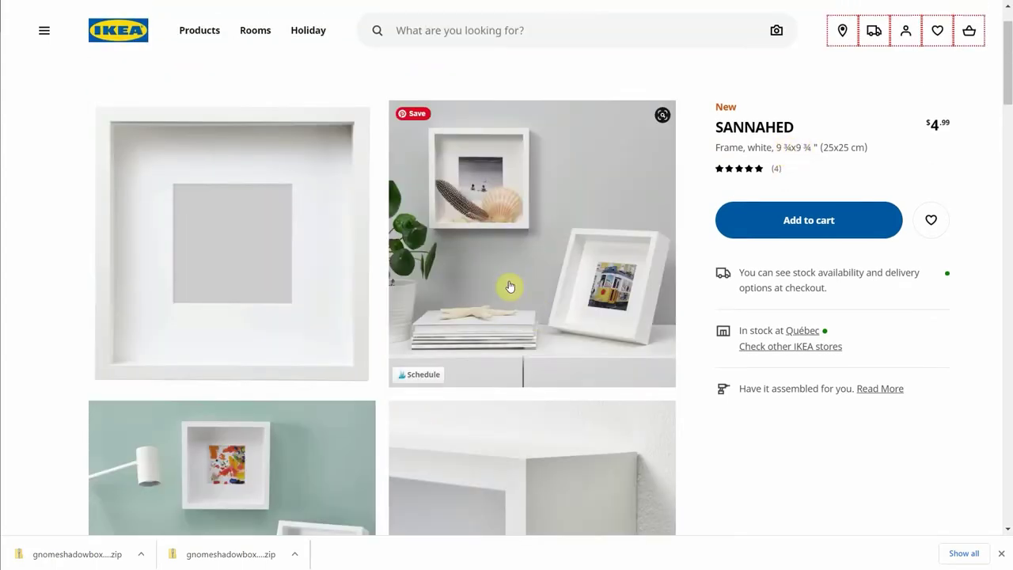
scroll(511, 287, down, 7)
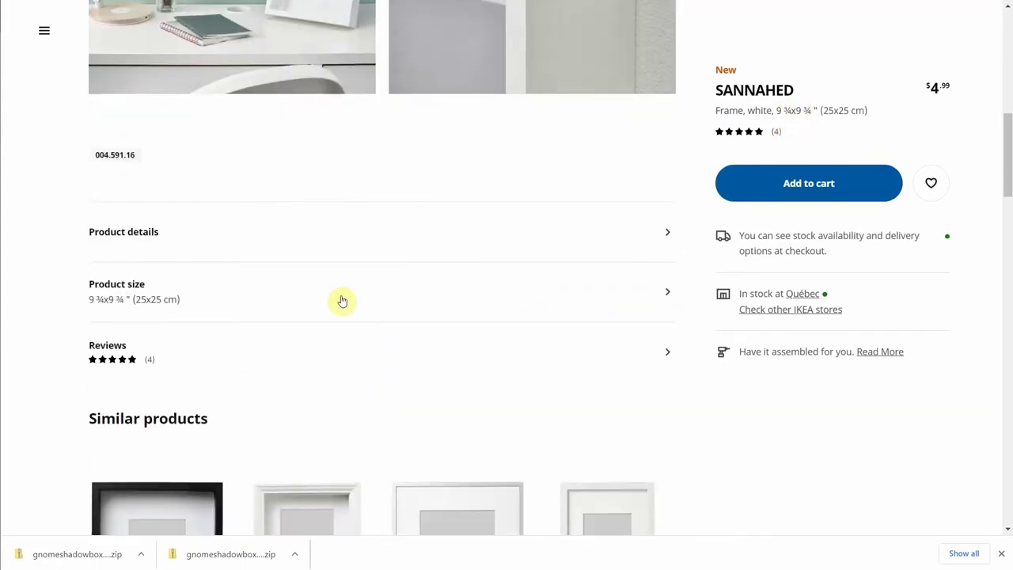
click(430, 293)
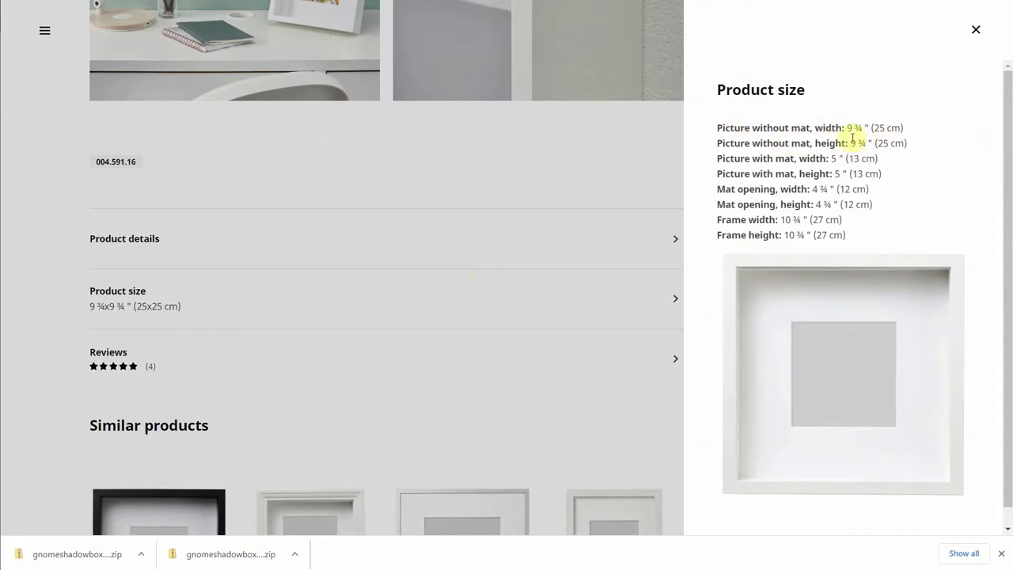
click(974, 31)
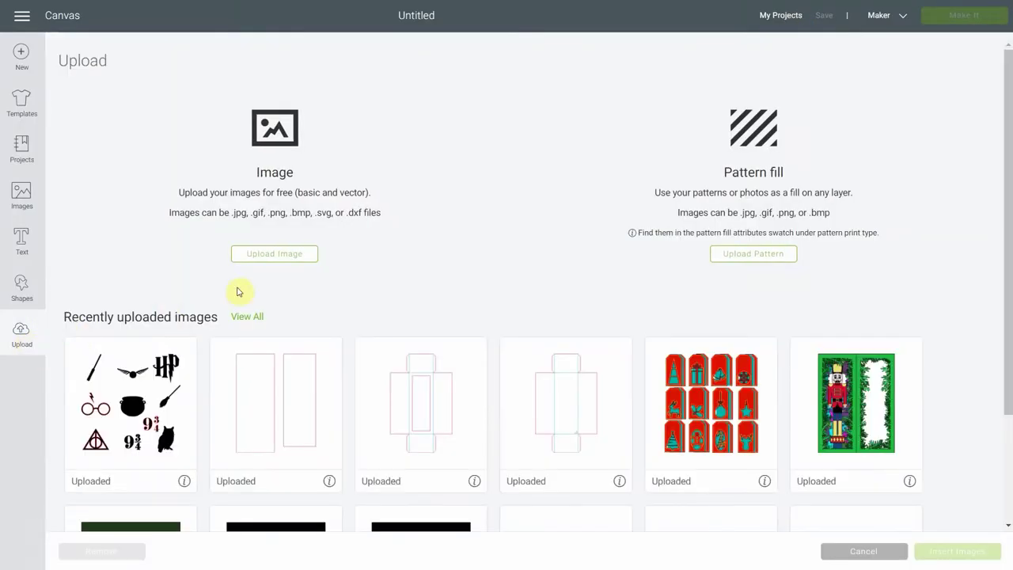
Upload gnomeshadowbox_svg.svg, save it, and insert it onto the canvas.
click(280, 258)
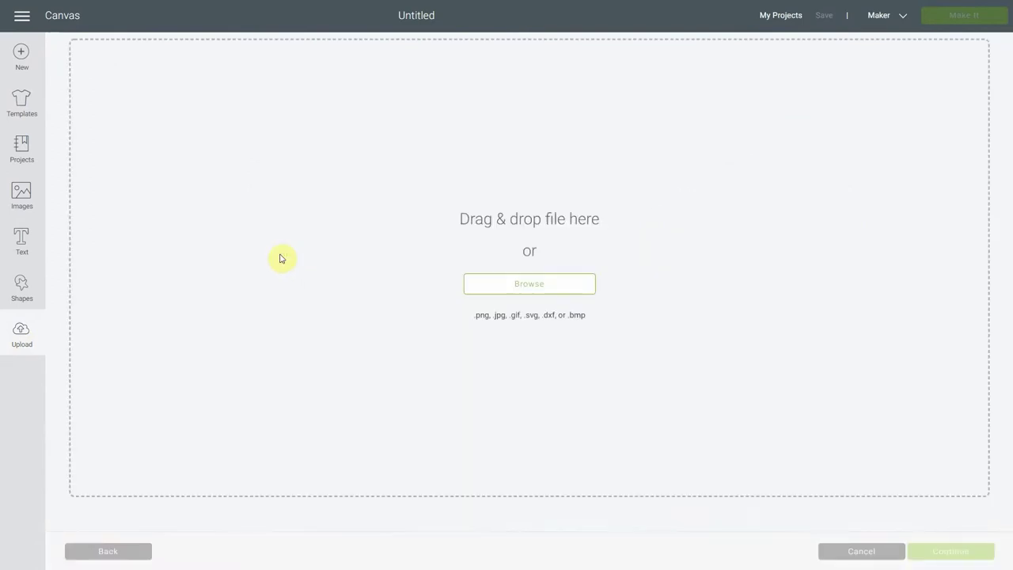
click(541, 283)
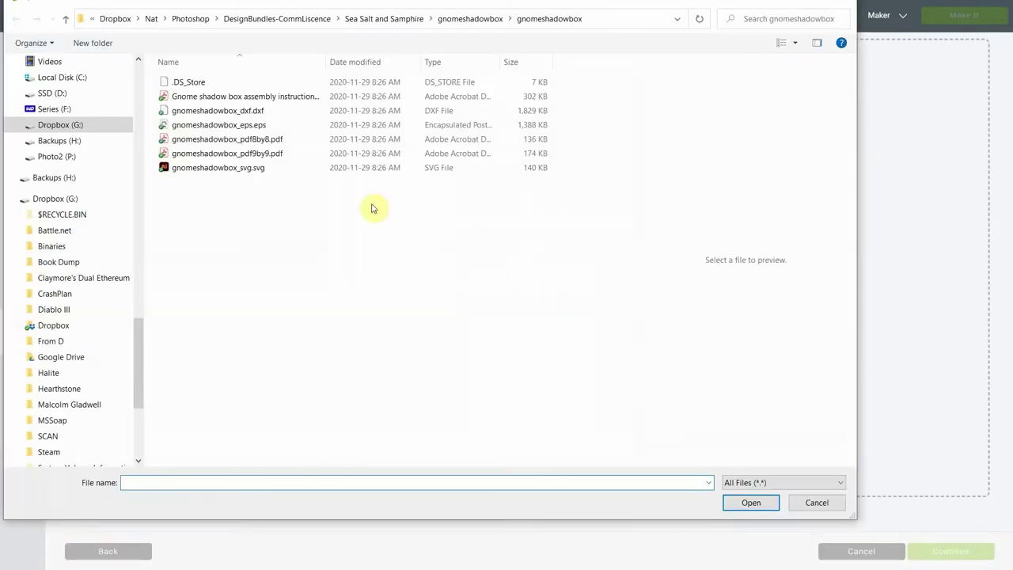
click(215, 166)
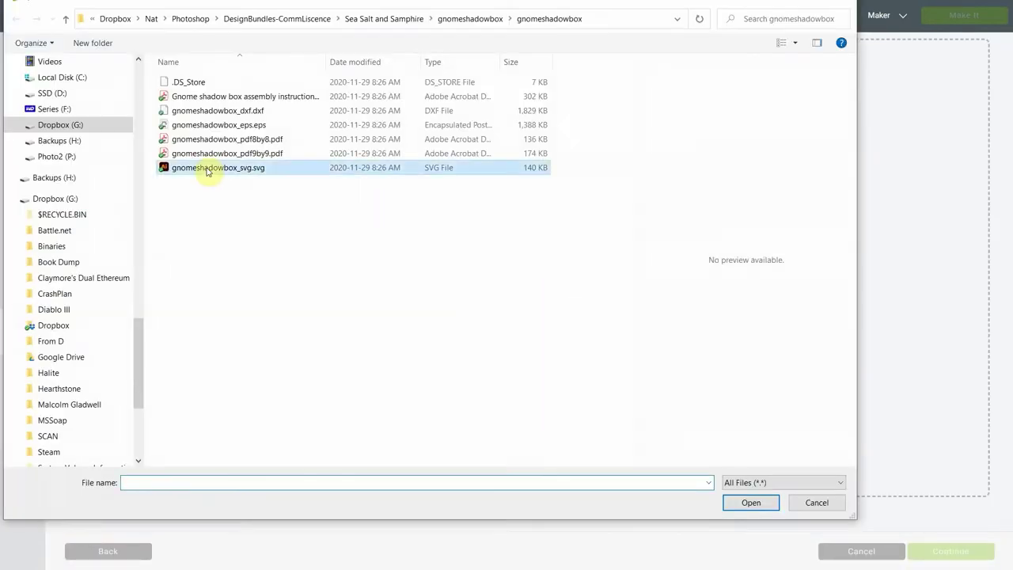
click(736, 505)
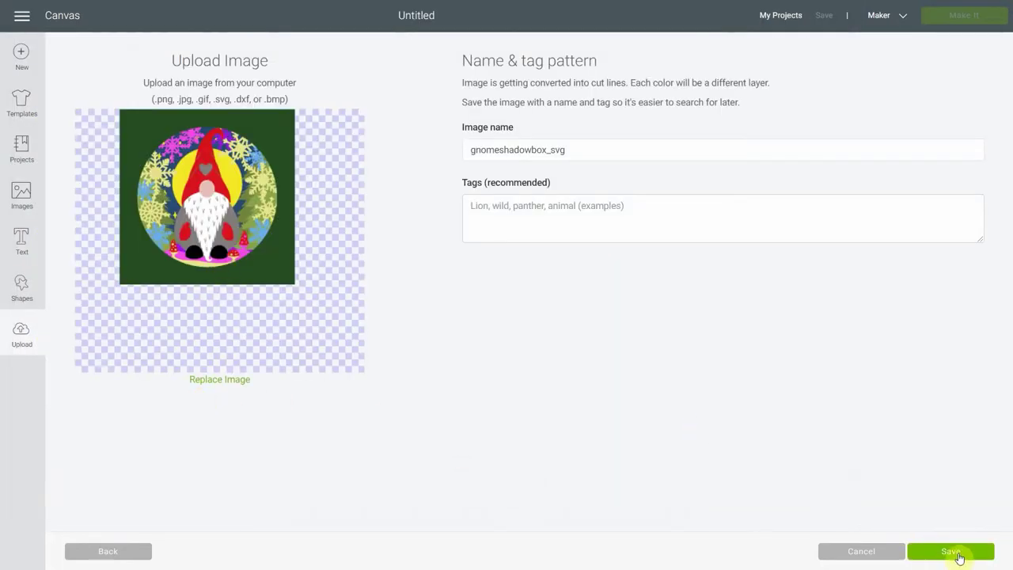
click(953, 552)
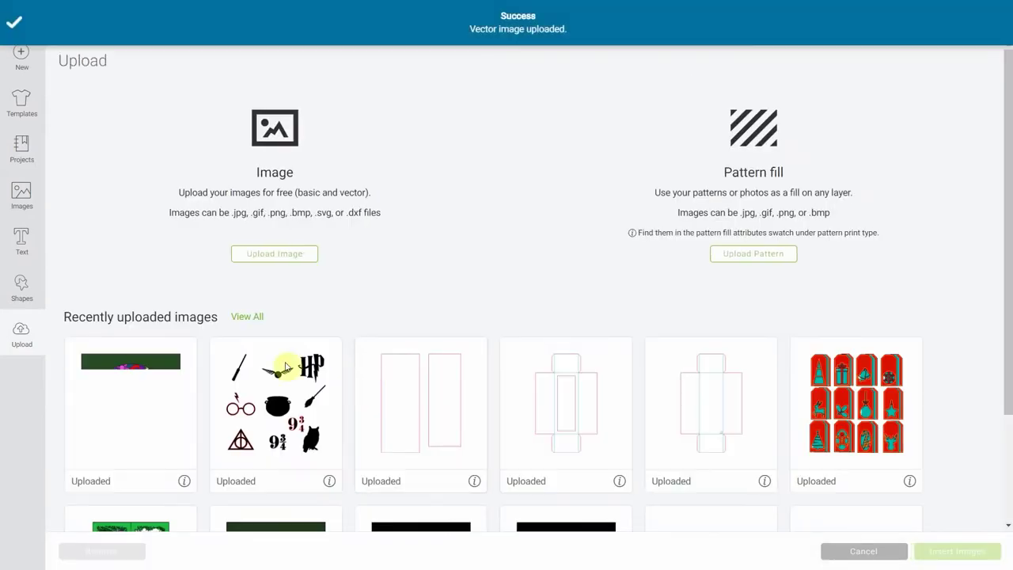
click(978, 550)
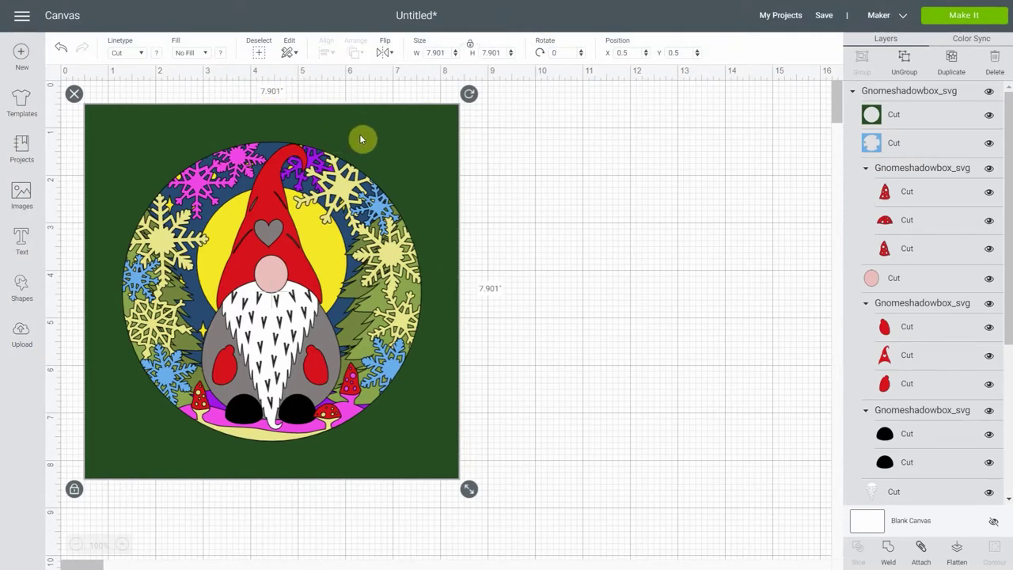
Resize the gnome design to 9.75 inches wide.
click(442, 52)
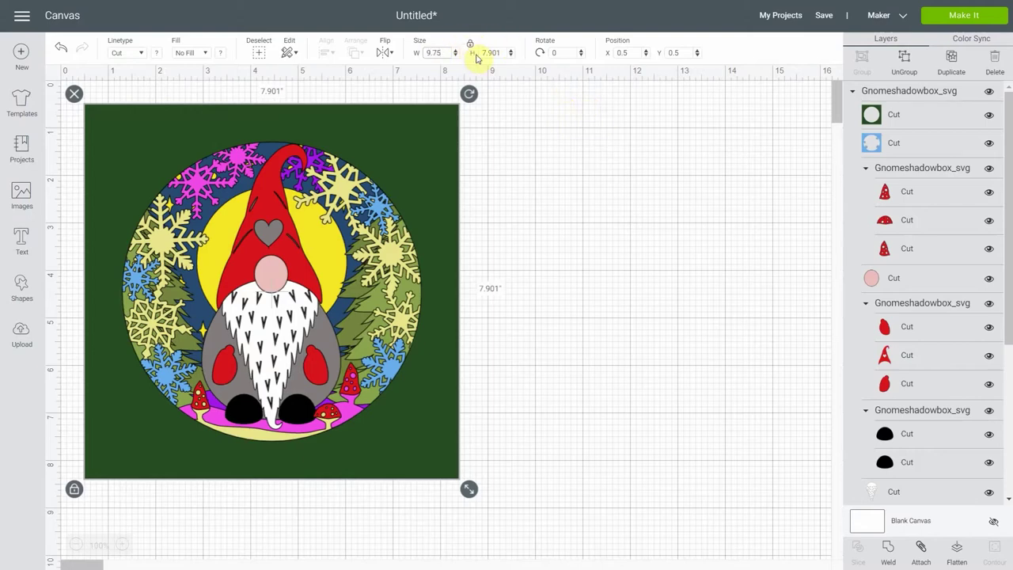
key(Return)
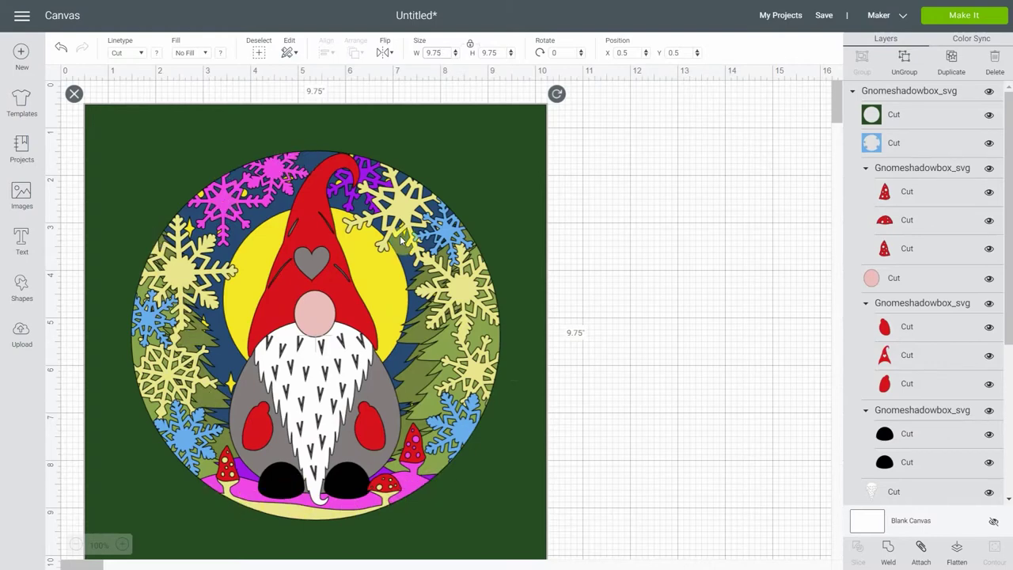
key(Tab)
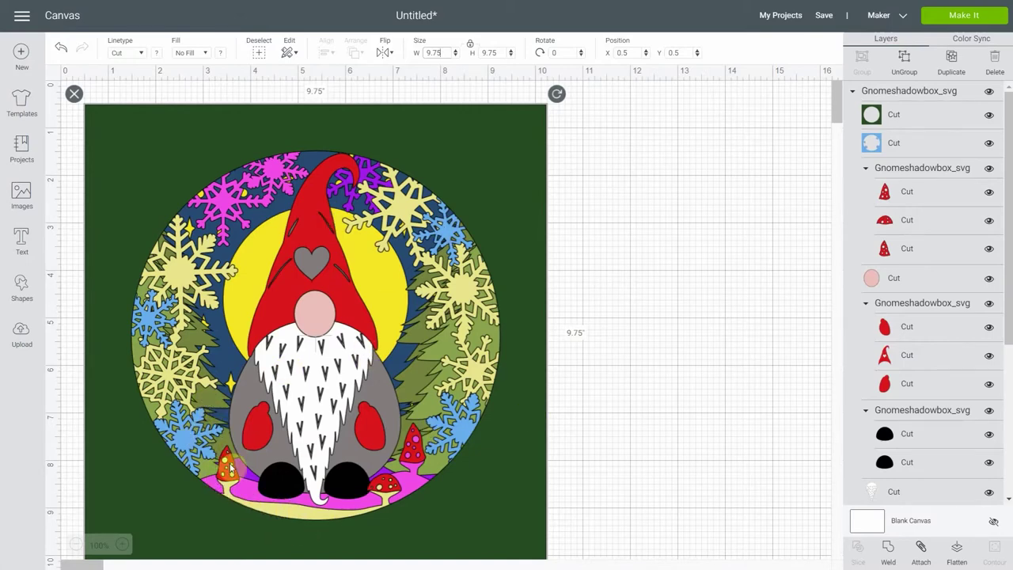
Check the Layers panel and send the design to the Prepare screen with Make It.
scroll(933, 361, down, 3)
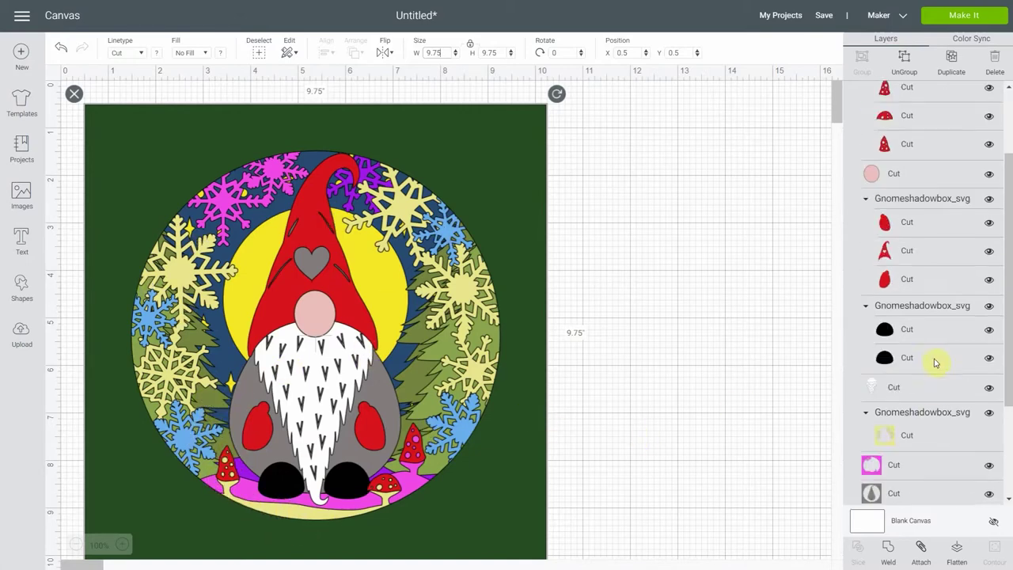
scroll(935, 362, down, 4)
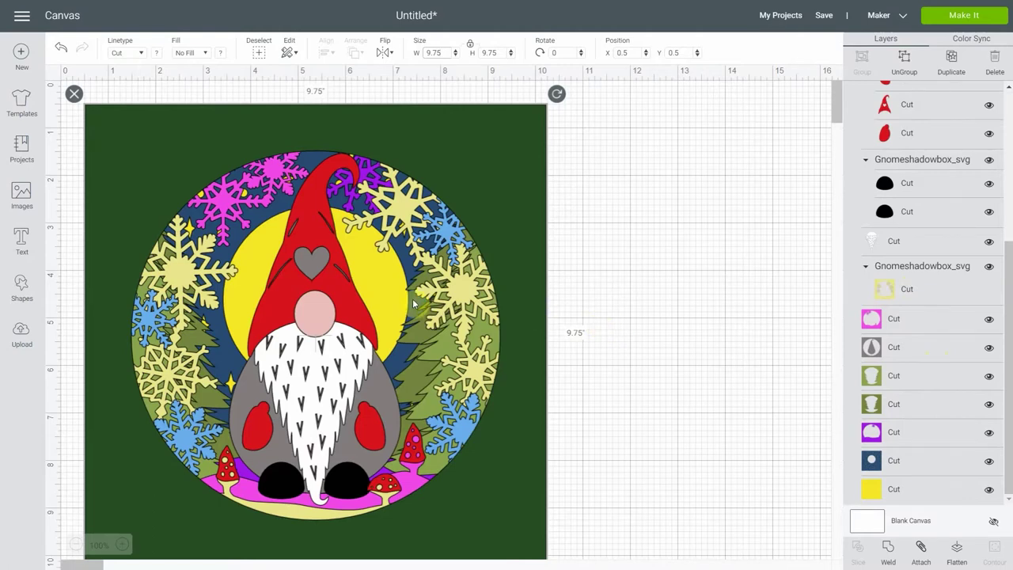
click(943, 23)
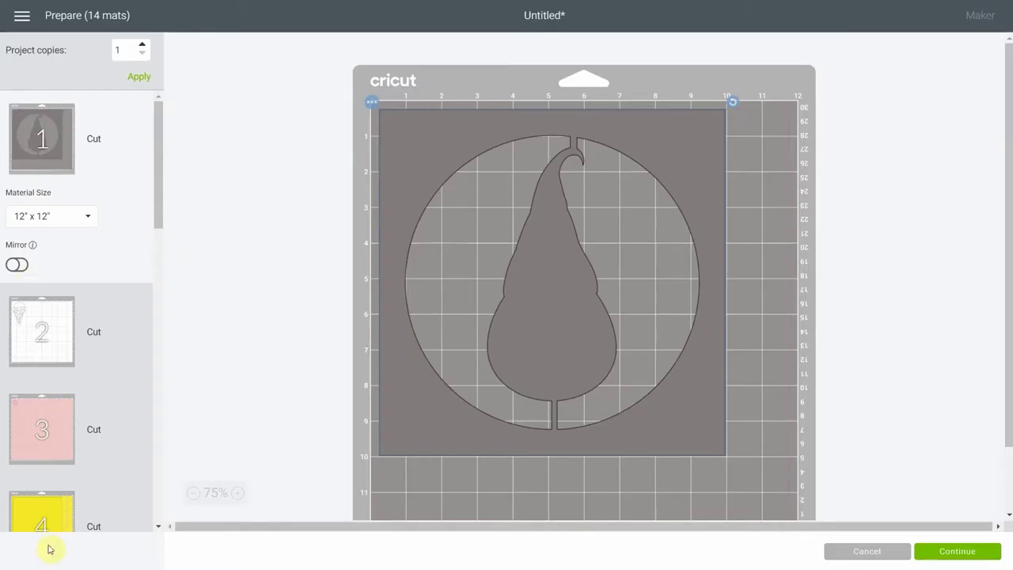
Move the white beard from mat 2 to the light blue mat, place it inside the circle, and continue.
scroll(106, 321, down, 15)
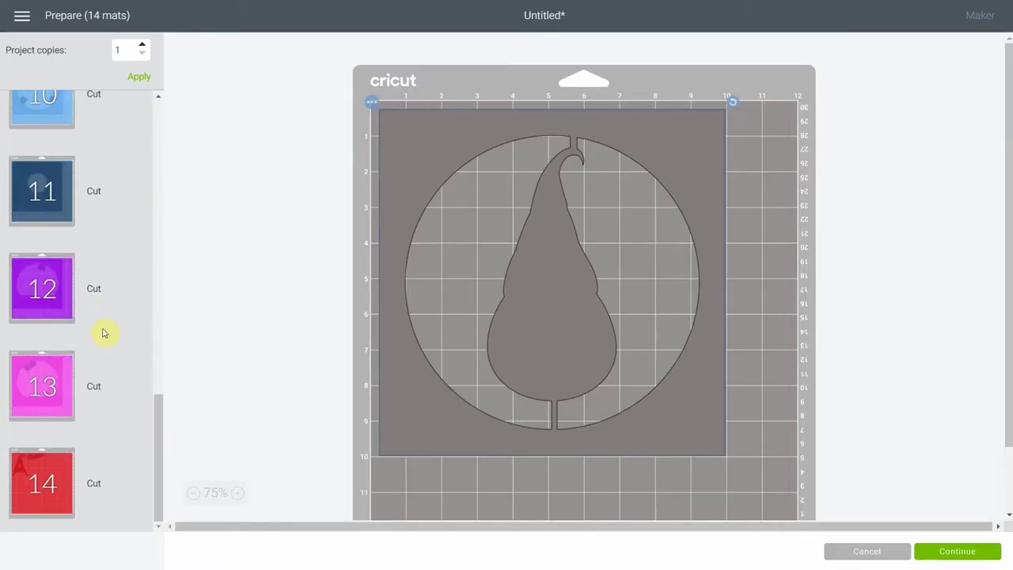
scroll(103, 332, up, 15)
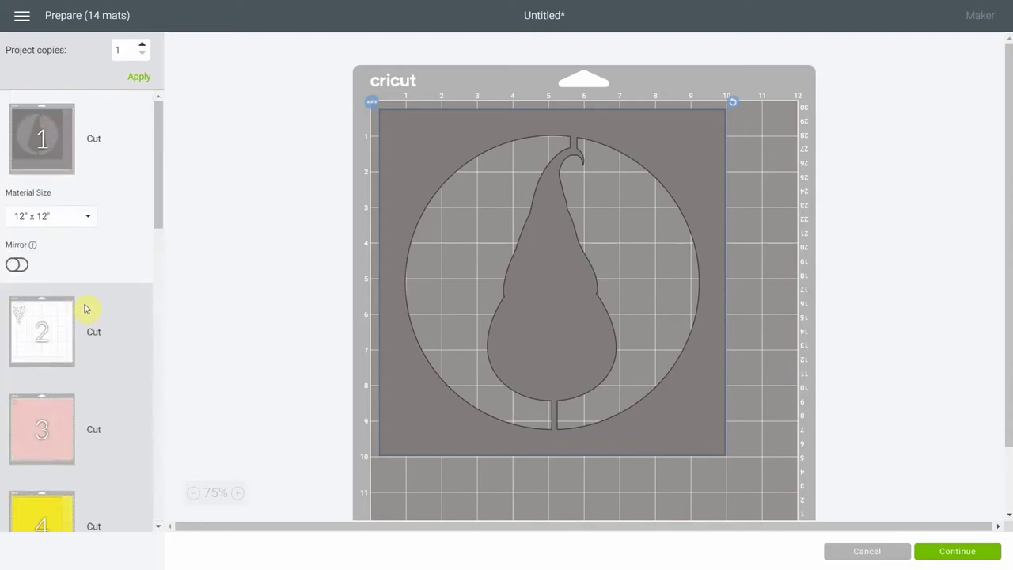
click(23, 332)
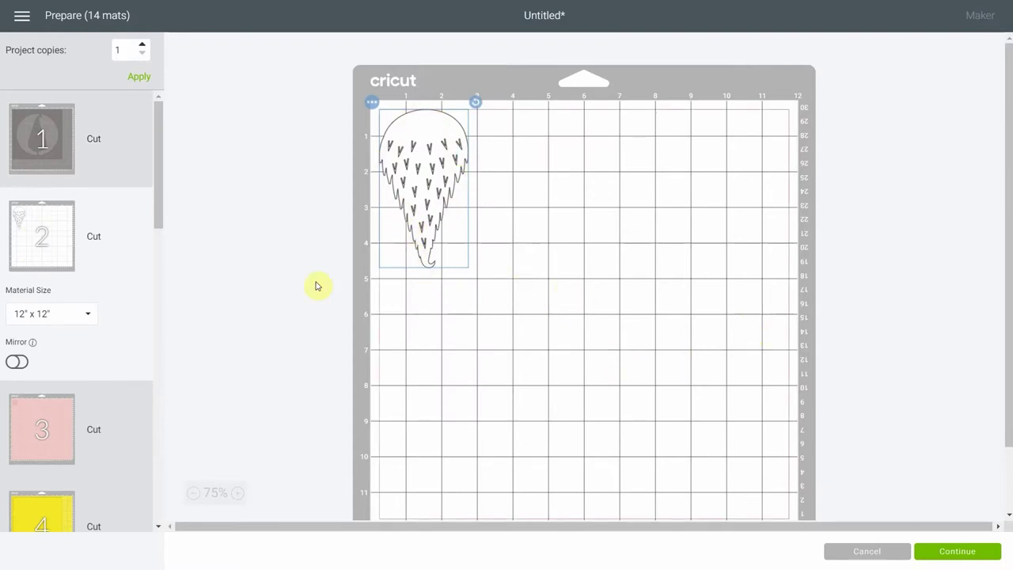
click(371, 102)
click(371, 128)
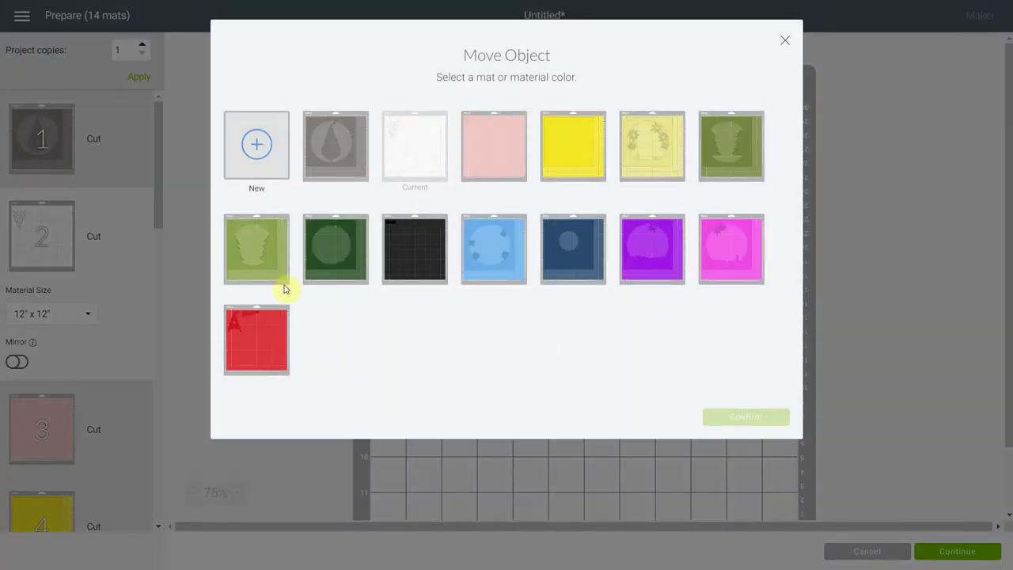
click(492, 246)
click(745, 417)
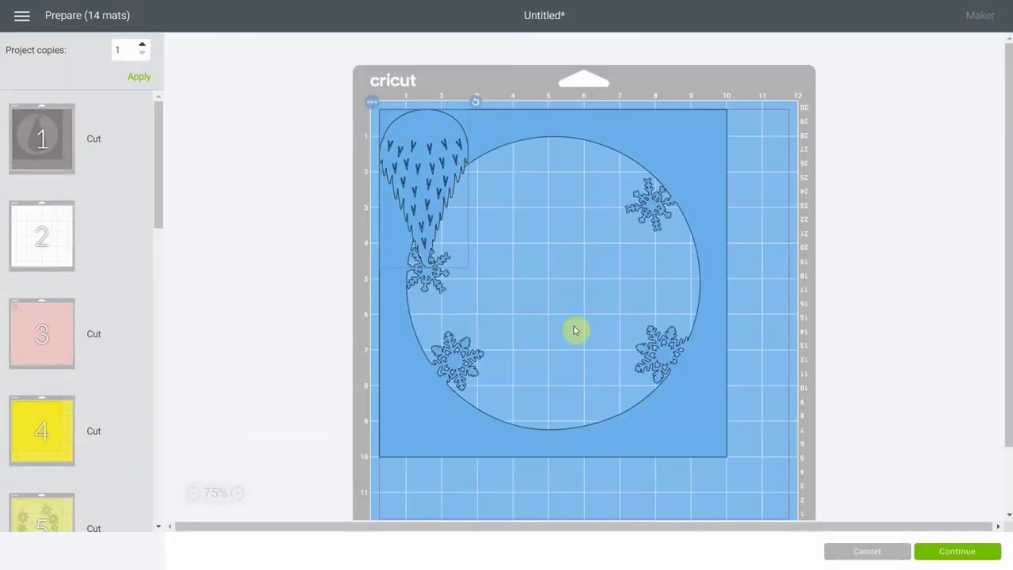
drag(430, 135, 493, 195)
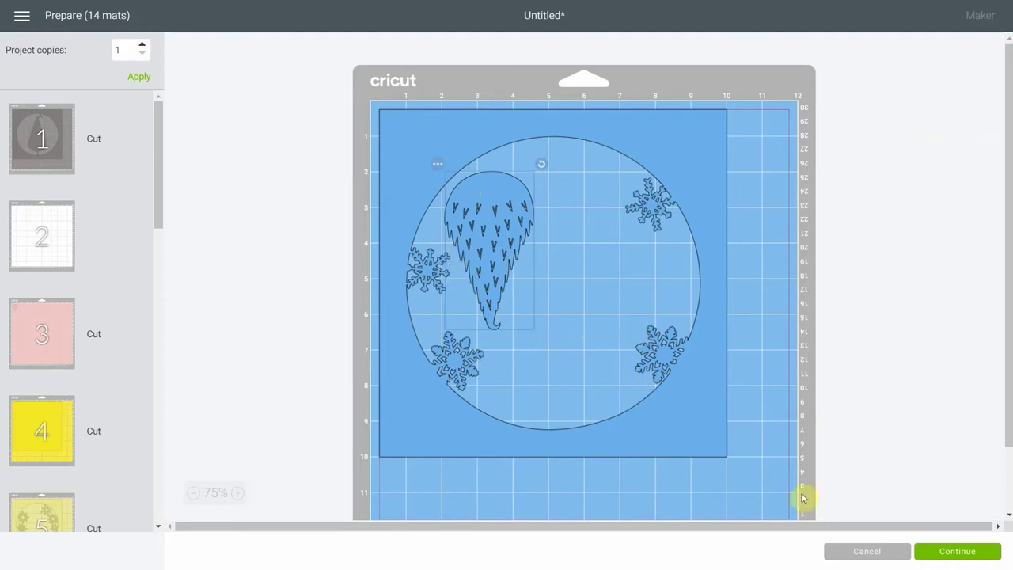
click(939, 551)
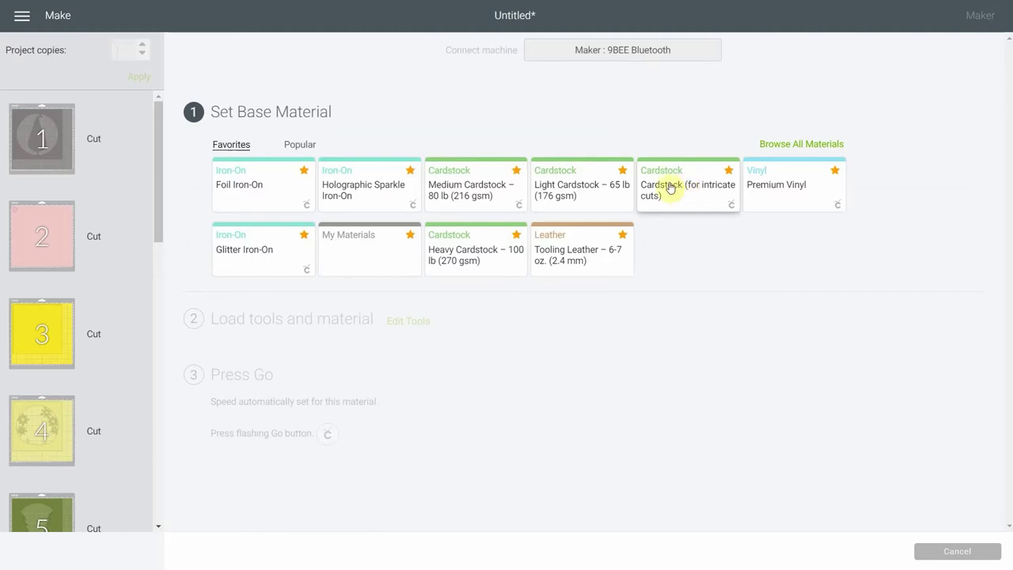
Choose Cardstock (for intricate cuts) as the base material.
click(670, 187)
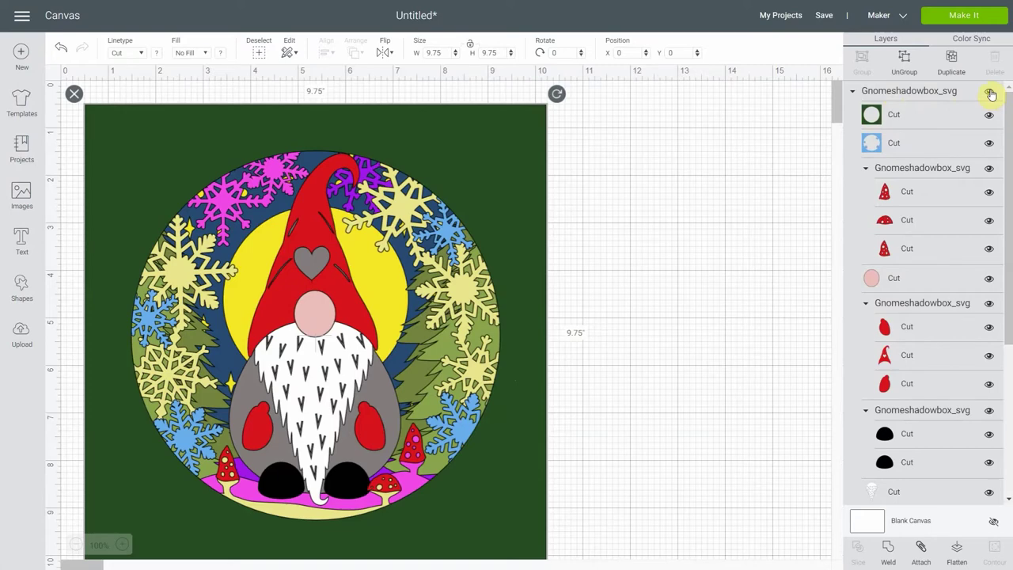
Hide all layers, then show the yellow back, starry sky, purple snowflake and both green tree layers.
click(989, 91)
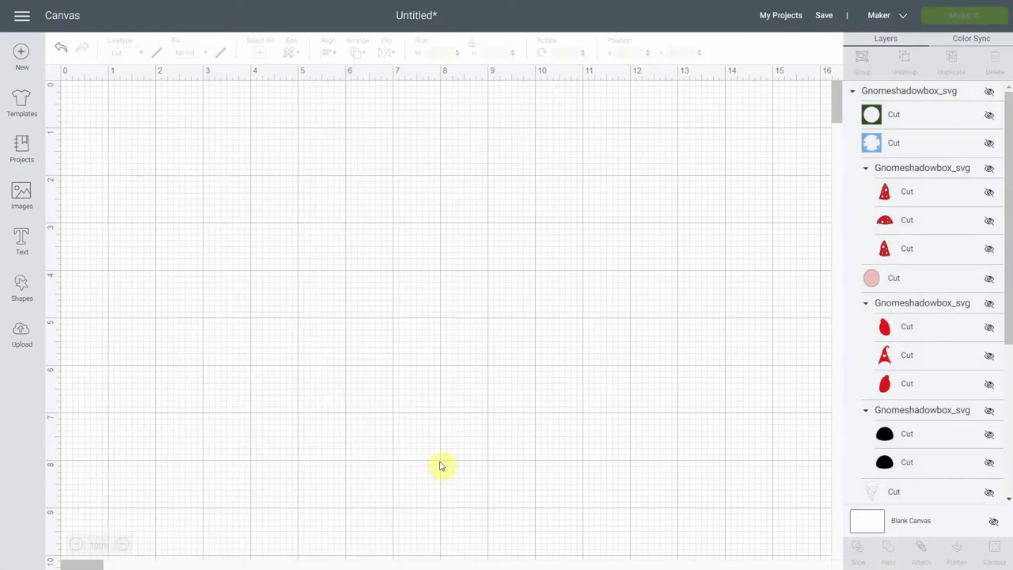
scroll(930, 288, down, 3)
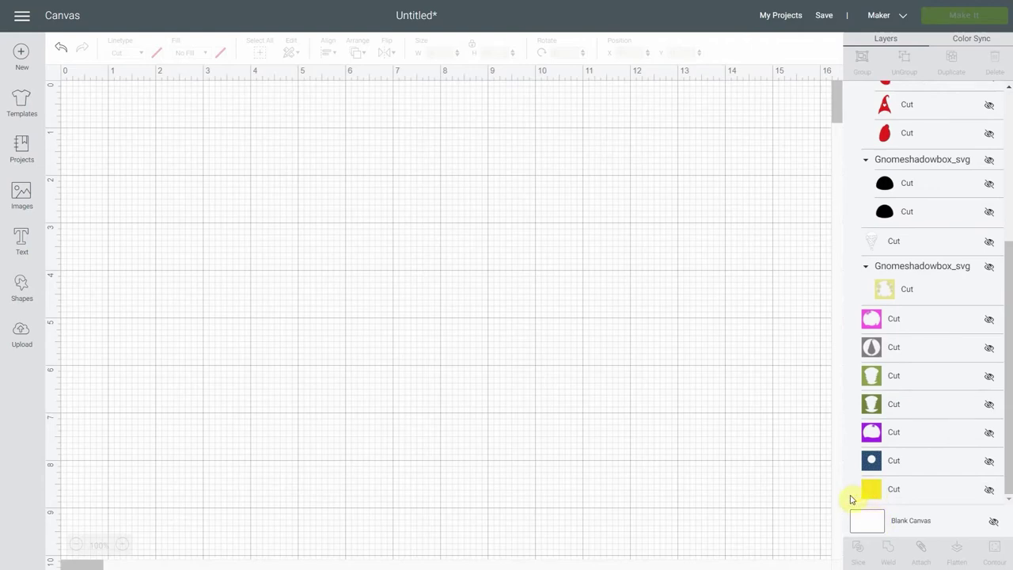
click(990, 492)
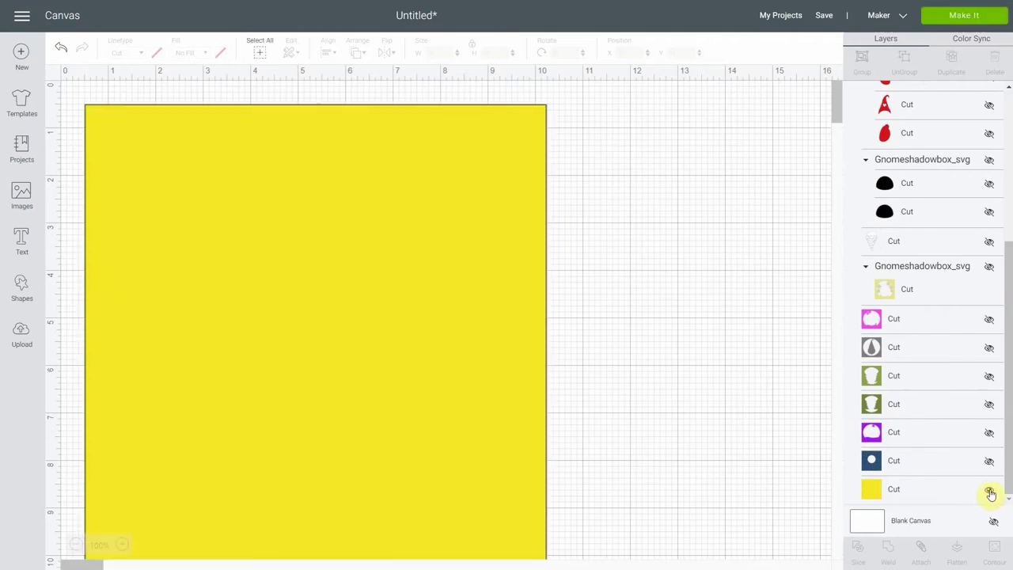
click(989, 462)
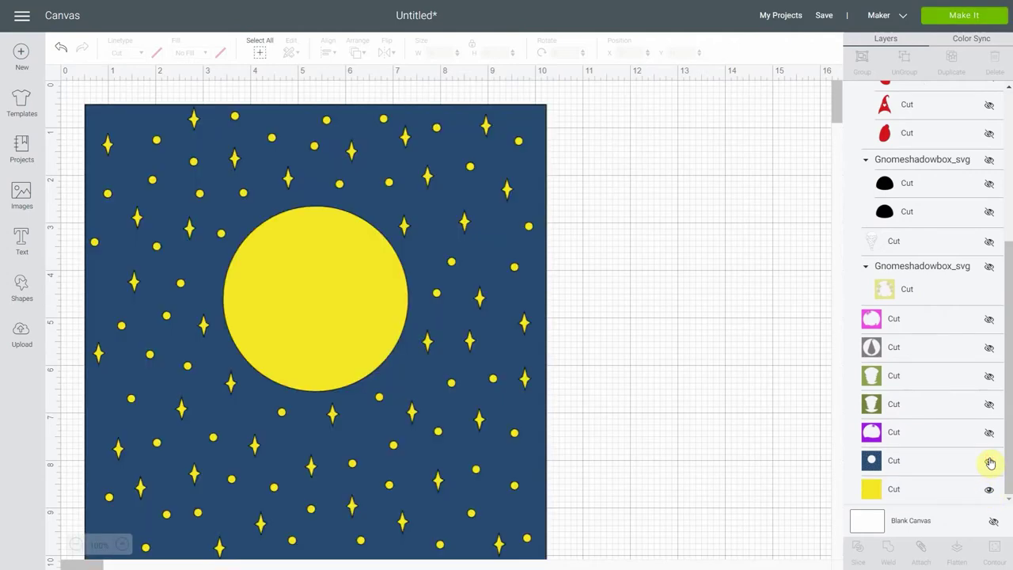
click(989, 433)
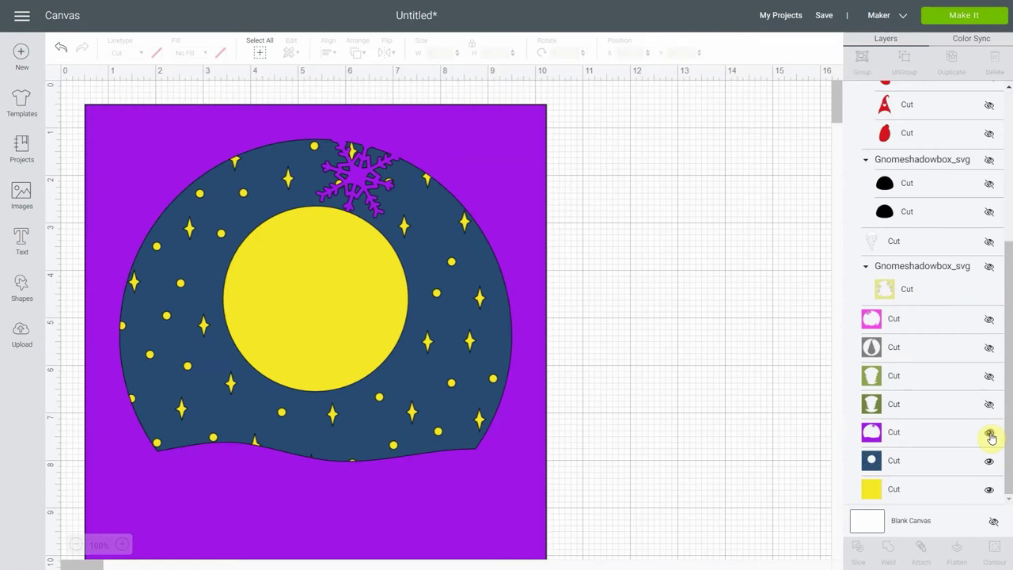
click(989, 405)
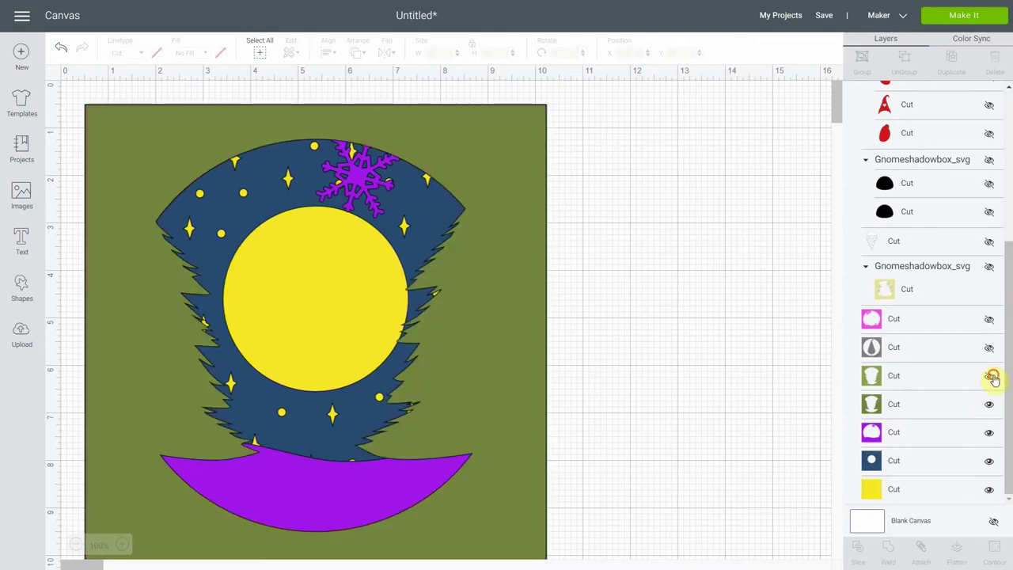
click(991, 377)
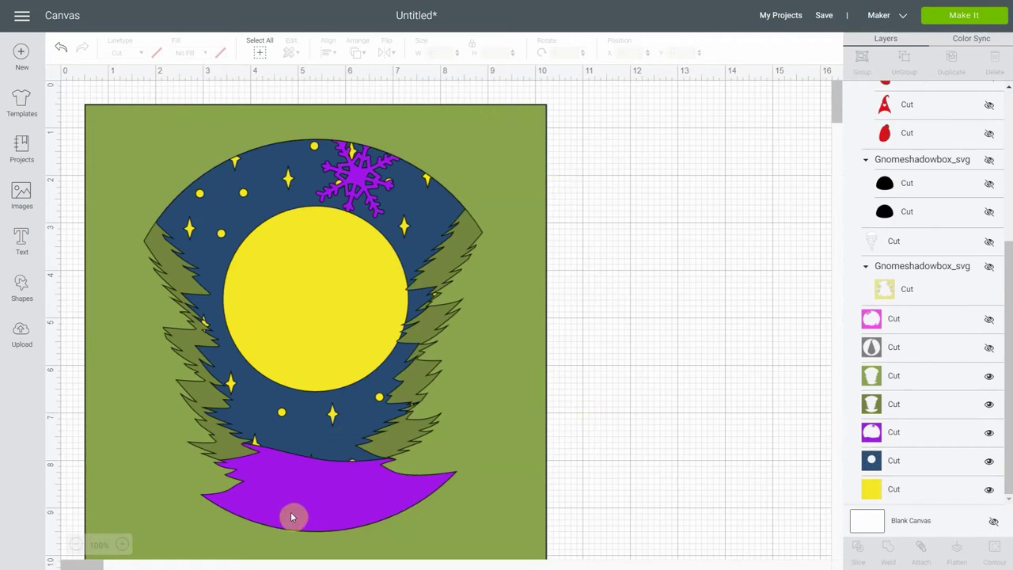
Show the grey gnome body, pink and pale yellow snowflakes and white beard, keeping the black feet hidden.
click(988, 349)
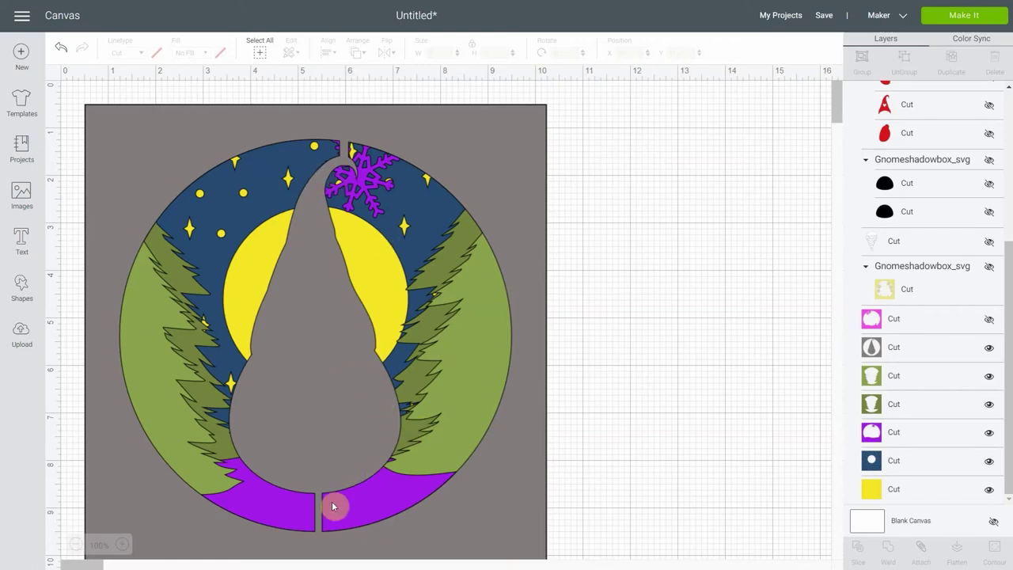
click(989, 319)
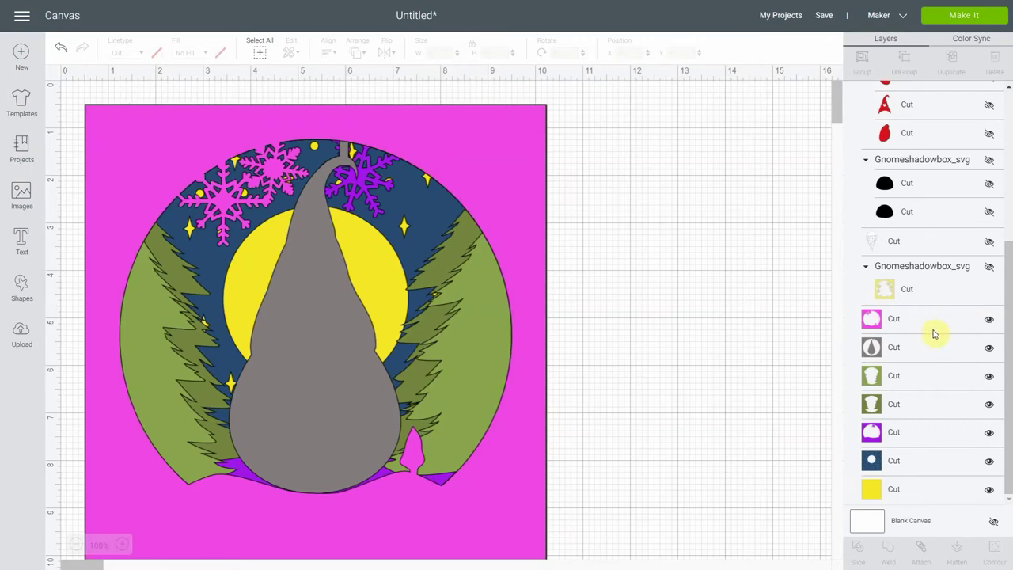
click(989, 268)
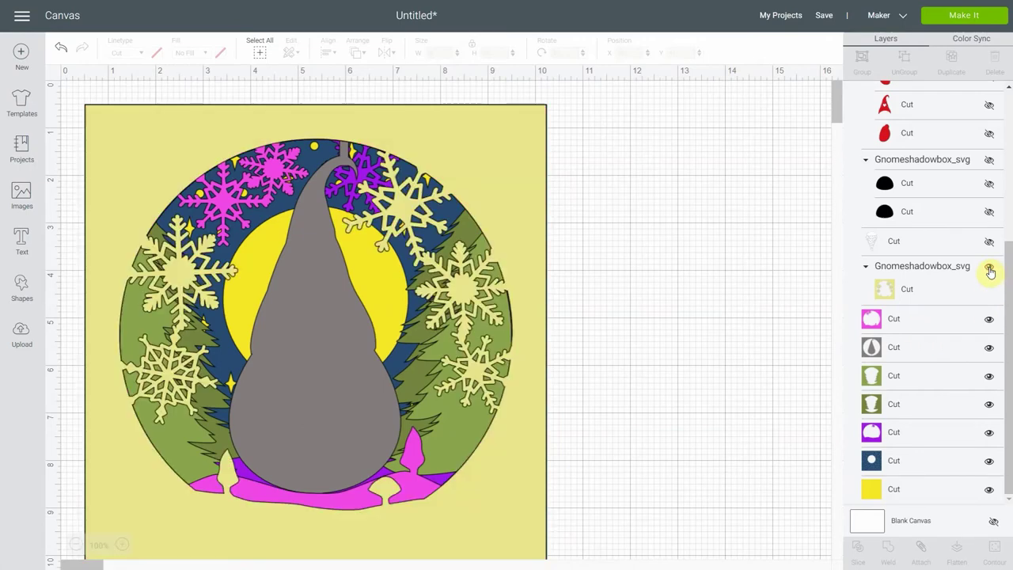
click(990, 242)
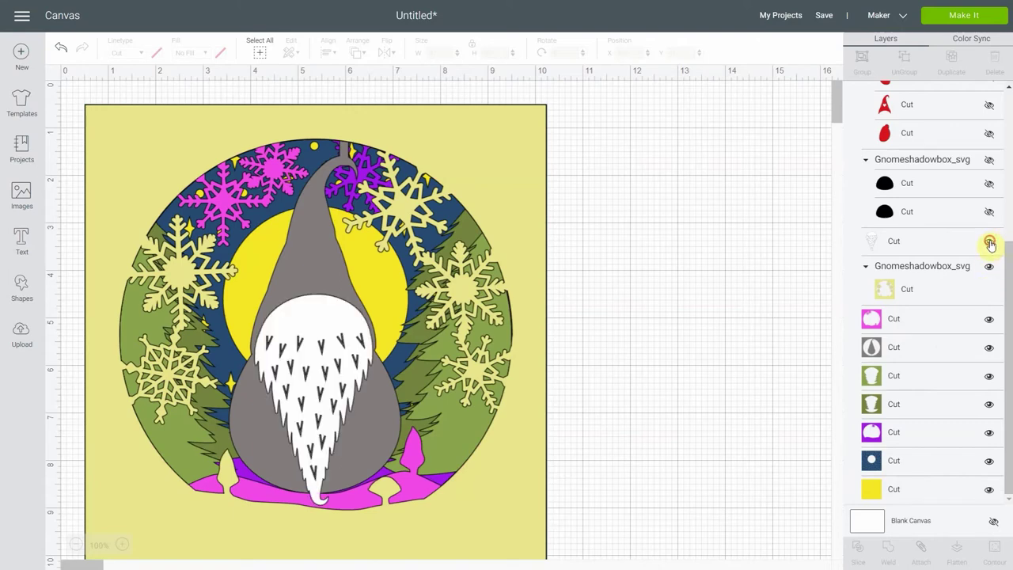
click(990, 211)
click(989, 183)
click(989, 159)
Show the red hat and mittens, red mushroom caps, light blue snowflake, dark green front frame and pink face.
scroll(992, 151, up, 1)
scroll(993, 150, up, 2)
click(990, 184)
scroll(981, 205, up, 3)
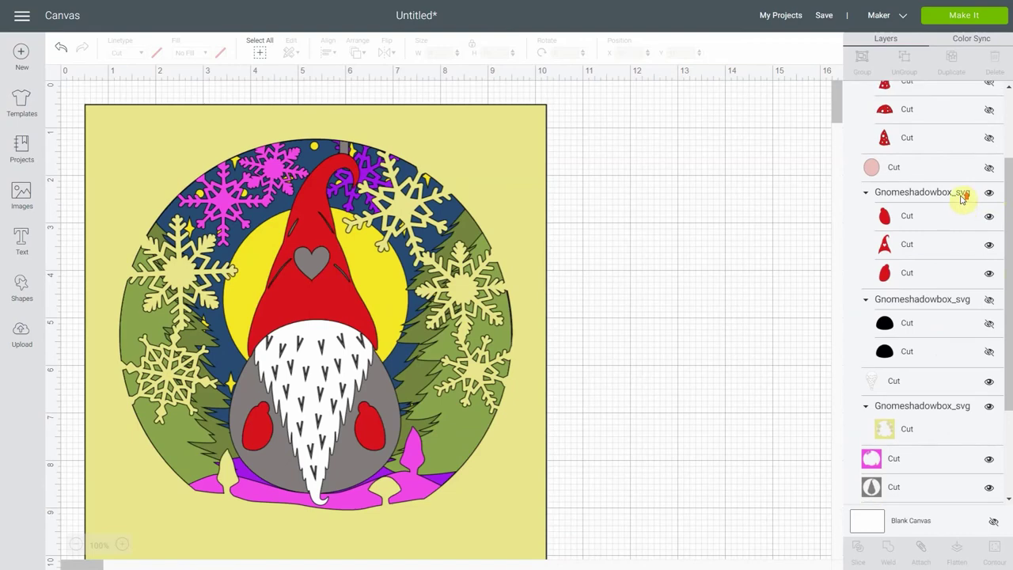
click(987, 175)
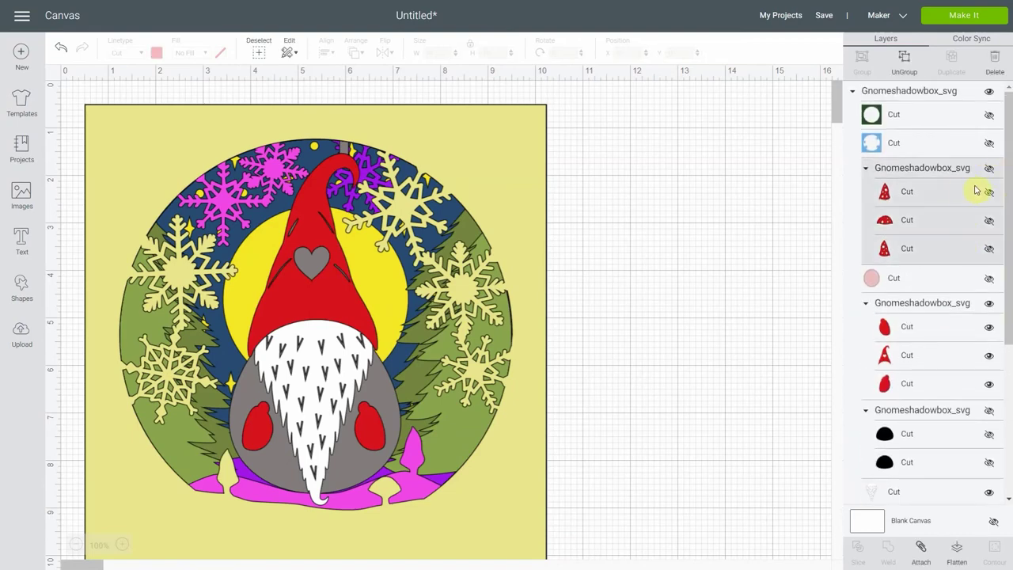
click(989, 169)
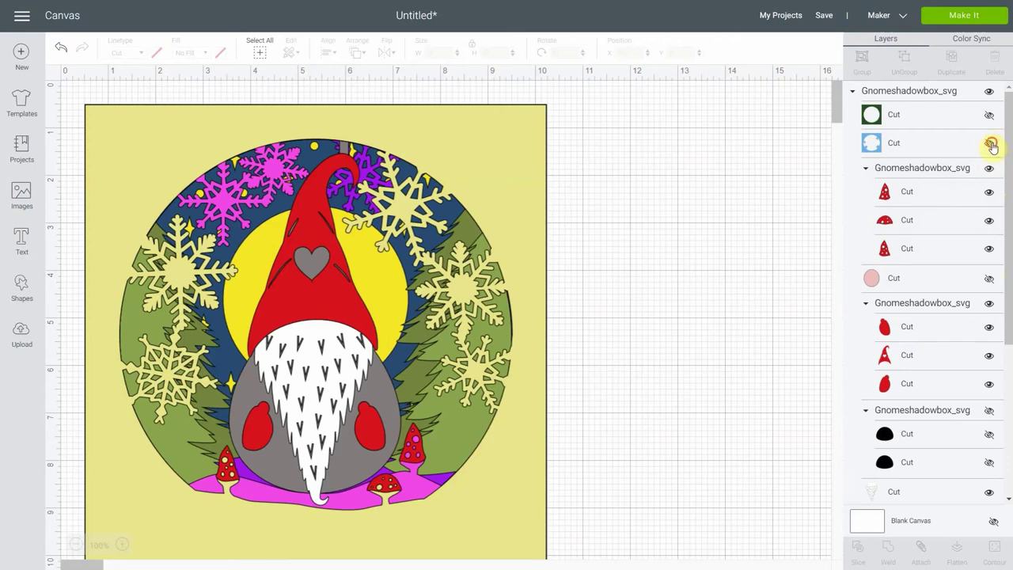
click(990, 143)
click(989, 116)
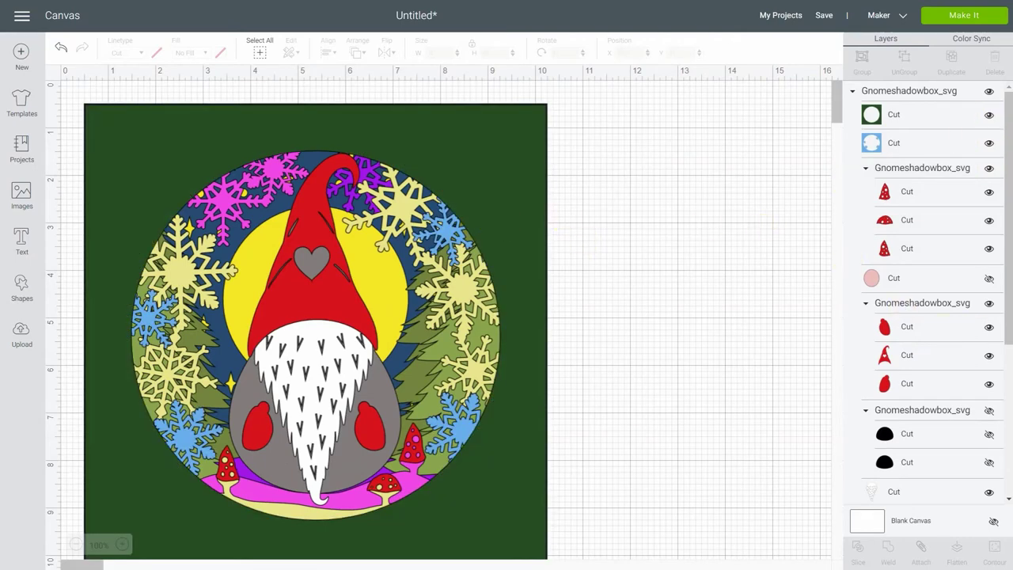
click(988, 280)
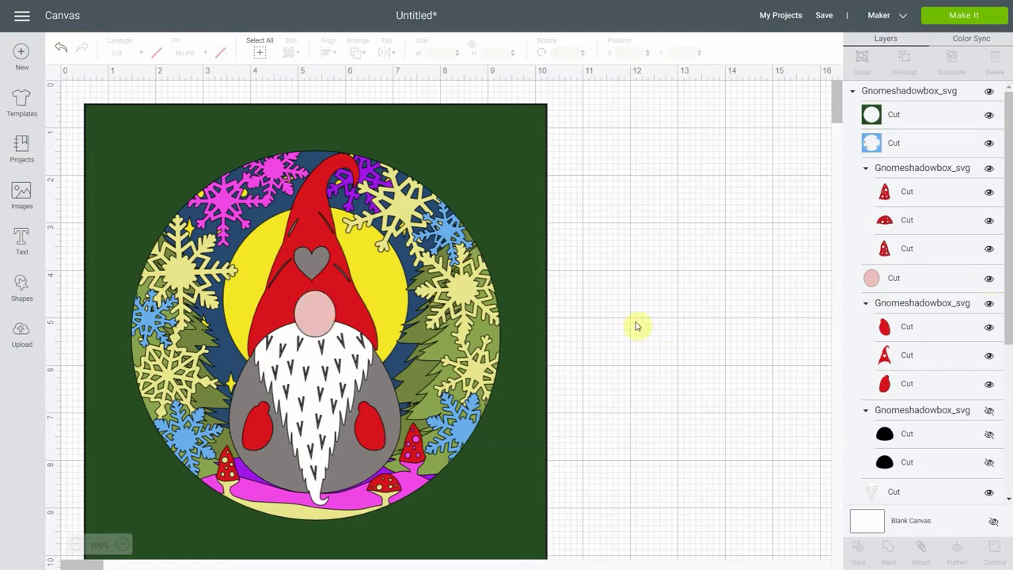